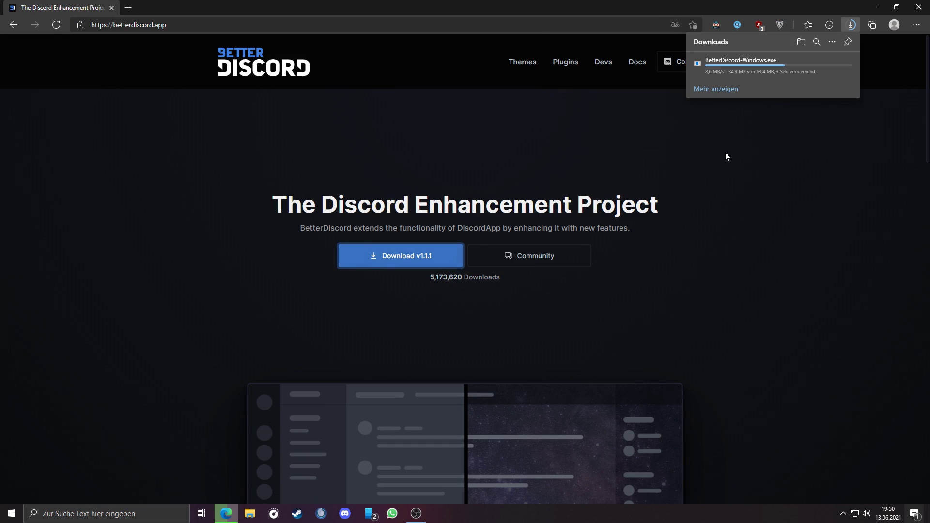
# - Show the downloaded BetterDiscord-Windows.exe in its folder, close that folder and launch the installer from the desktop
pyautogui.click(814, 63)
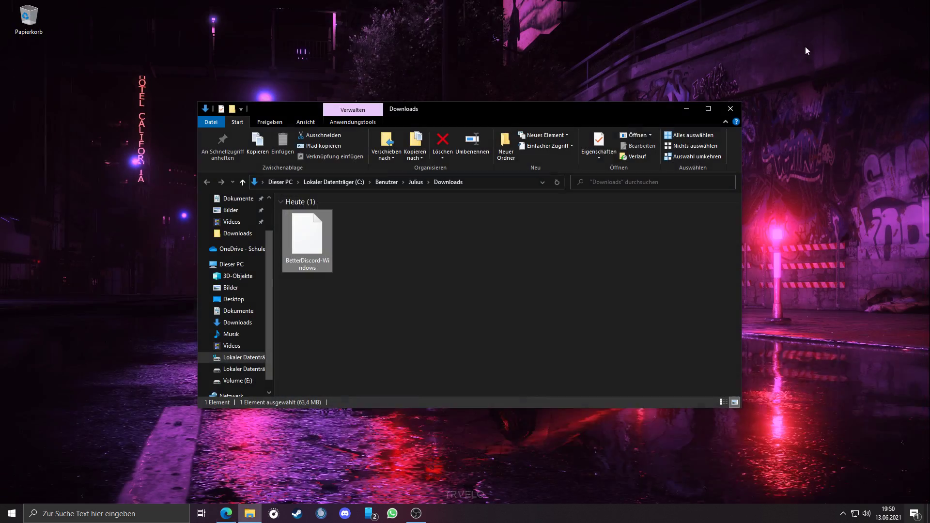
pyautogui.click(731, 108)
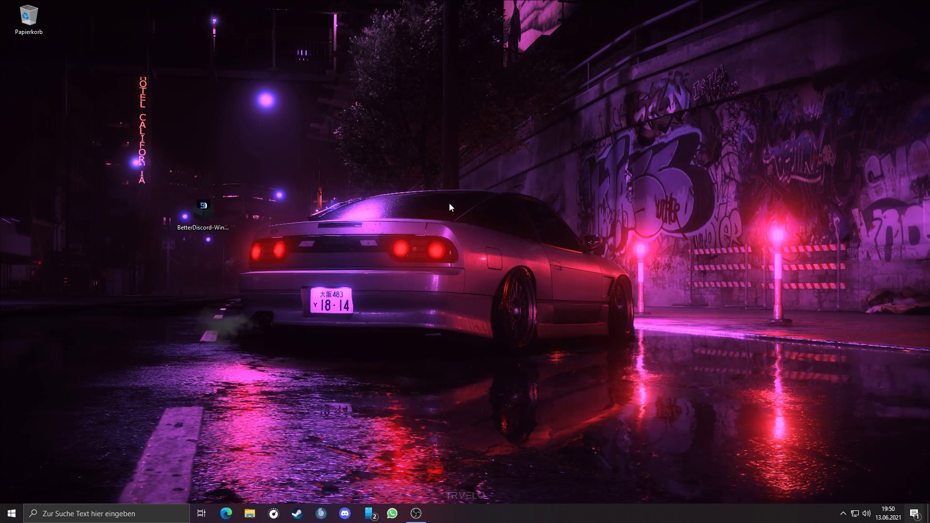
pyautogui.doubleClick(425, 231)
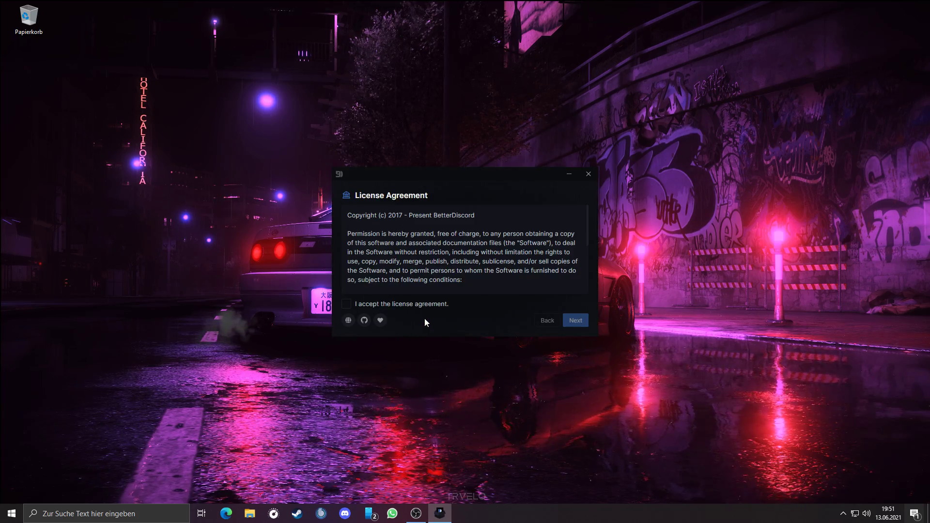
# - Accept the license agreement and run the Install BetterDiscord action through the setup wizard
pyautogui.click(421, 304)
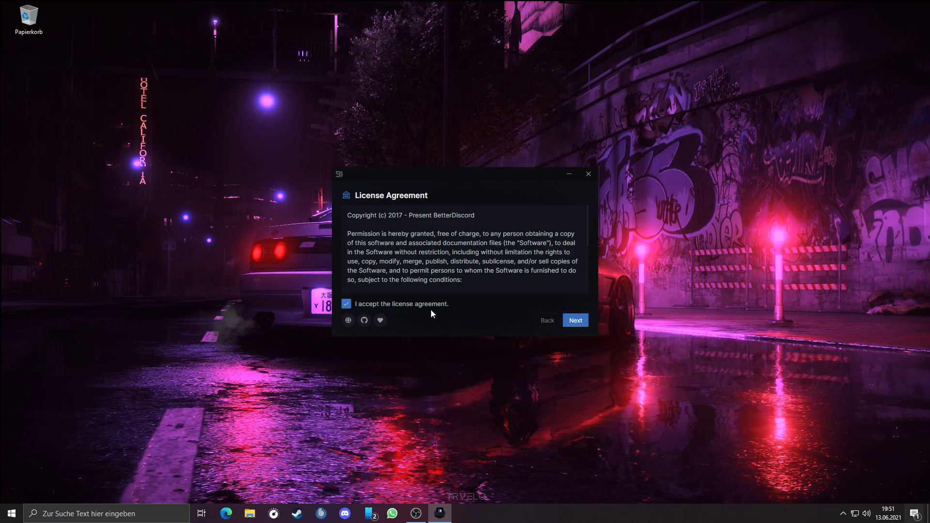
pyautogui.click(585, 320)
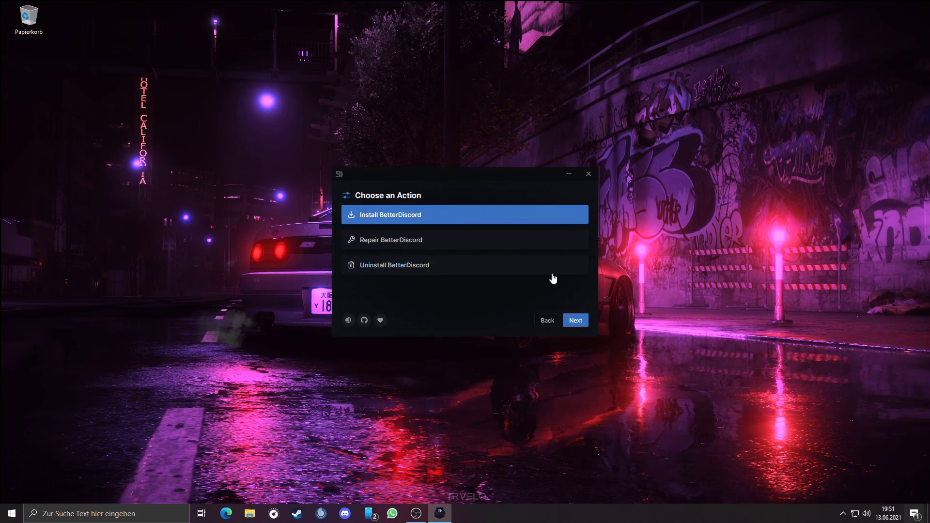
pyautogui.click(574, 319)
pyautogui.click(542, 228)
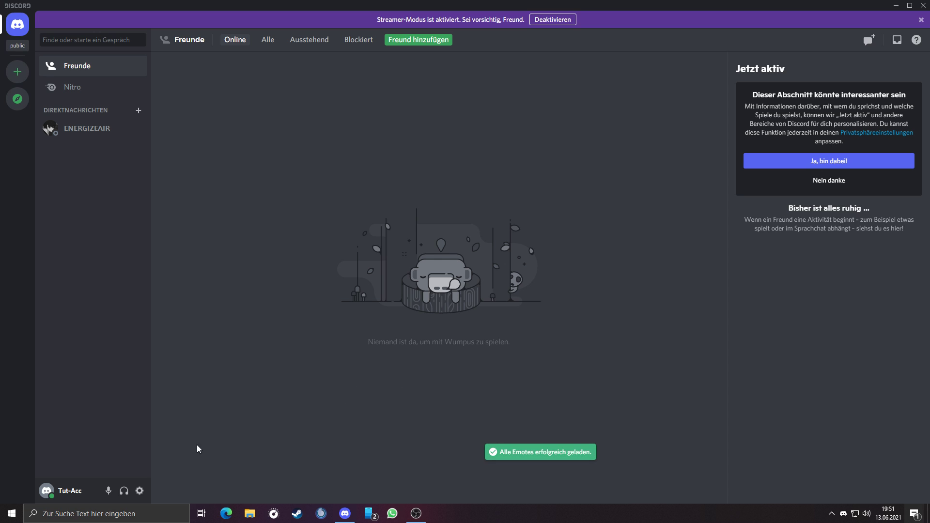
# - Dismiss Discord's streamer mode banner and review the BetterDiscord settings pages Einstellungen, Emotes, Custom-CSS, Plugins and Themes
pyautogui.click(923, 19)
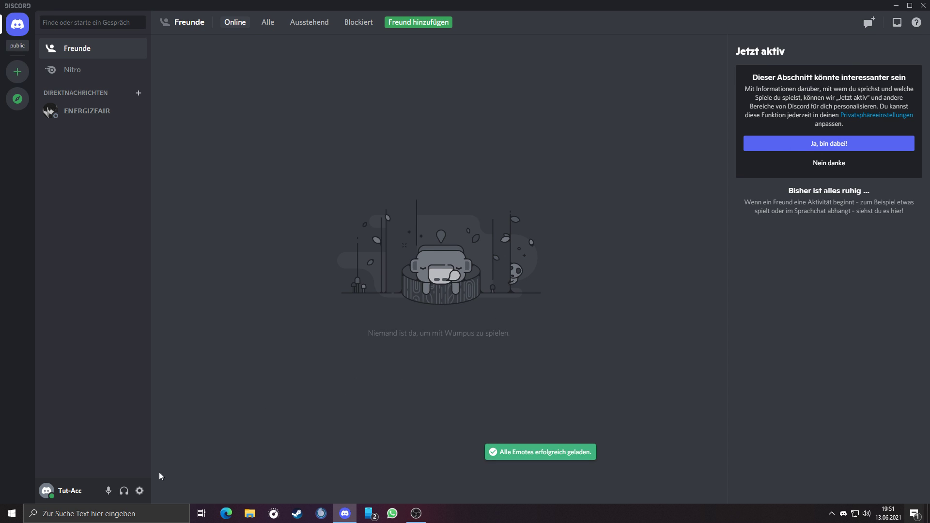
pyautogui.click(140, 490)
pyautogui.scroll(-5, 233, 388)
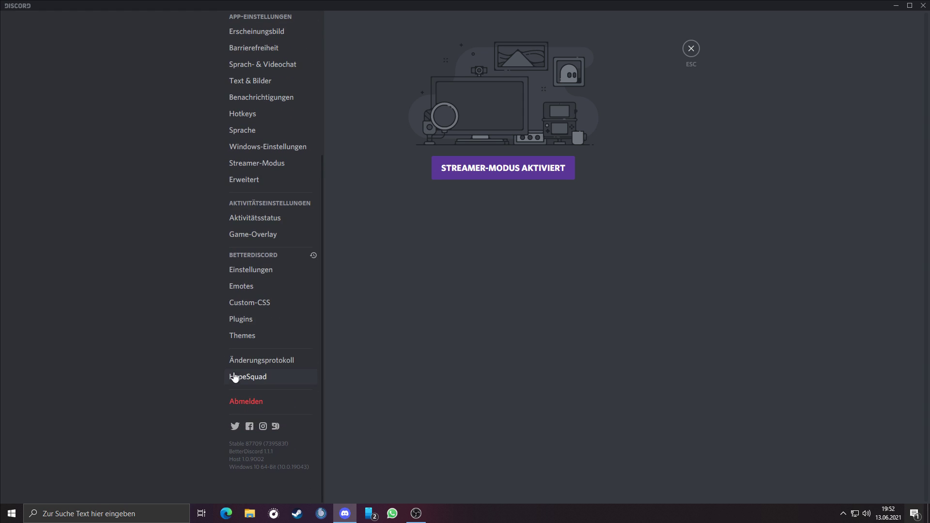
pyautogui.click(236, 272)
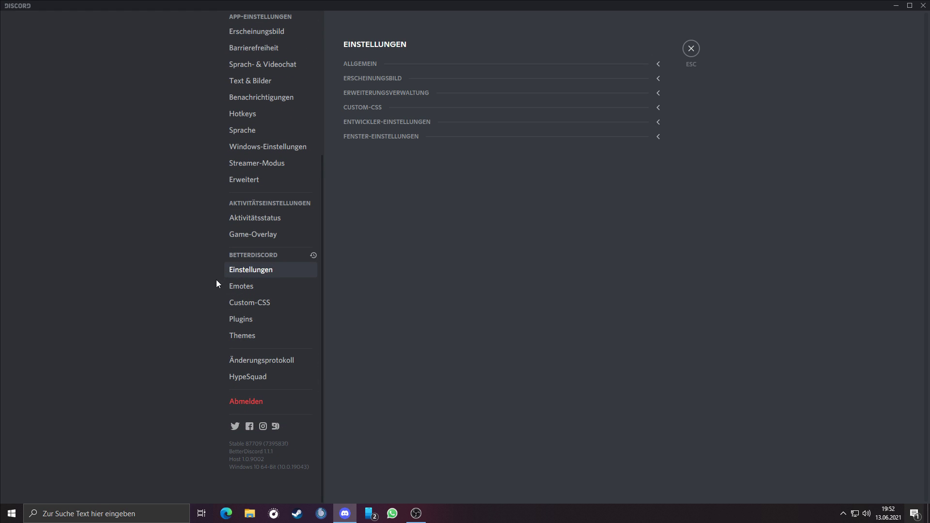
pyautogui.click(238, 287)
pyautogui.click(240, 303)
pyautogui.click(222, 319)
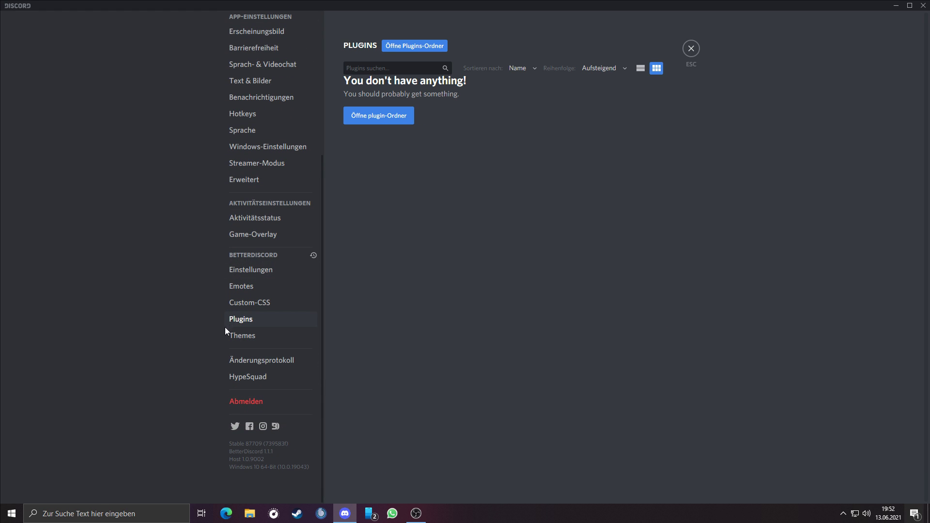
pyautogui.click(243, 337)
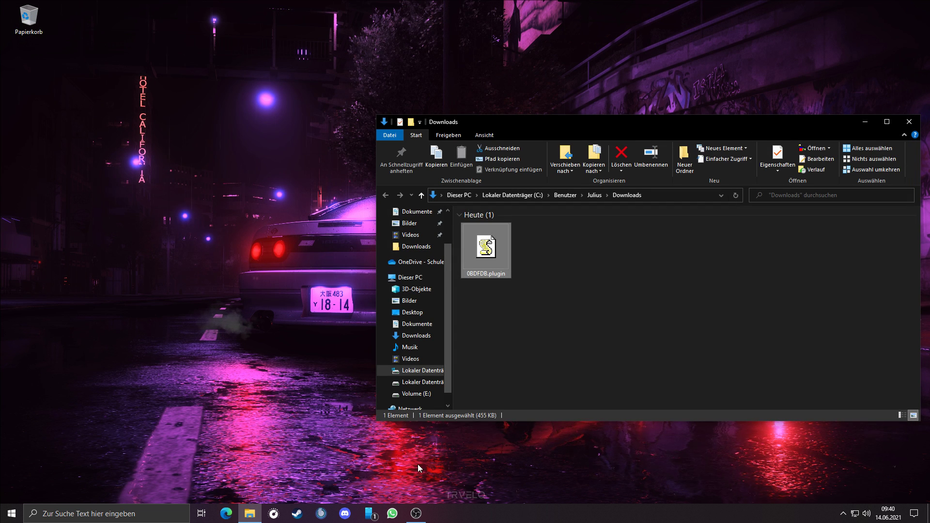
# - Switch to Discord and open the BetterDiscord Plugins page in the user settings
pyautogui.click(350, 515)
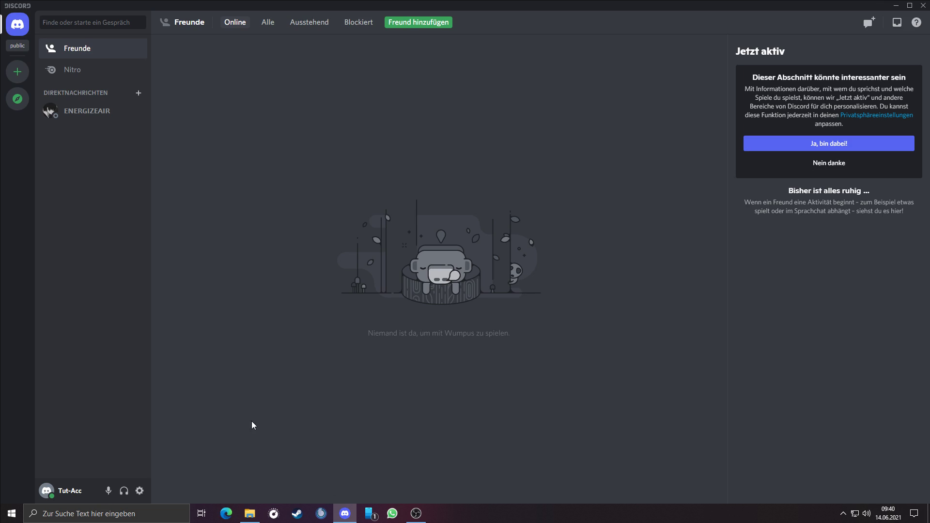
pyautogui.click(140, 491)
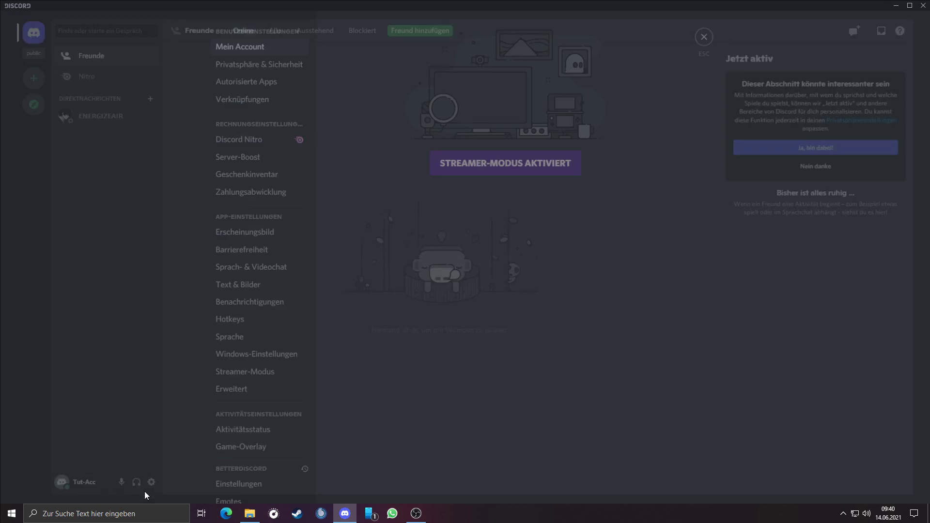
pyautogui.scroll(-4, 242, 388)
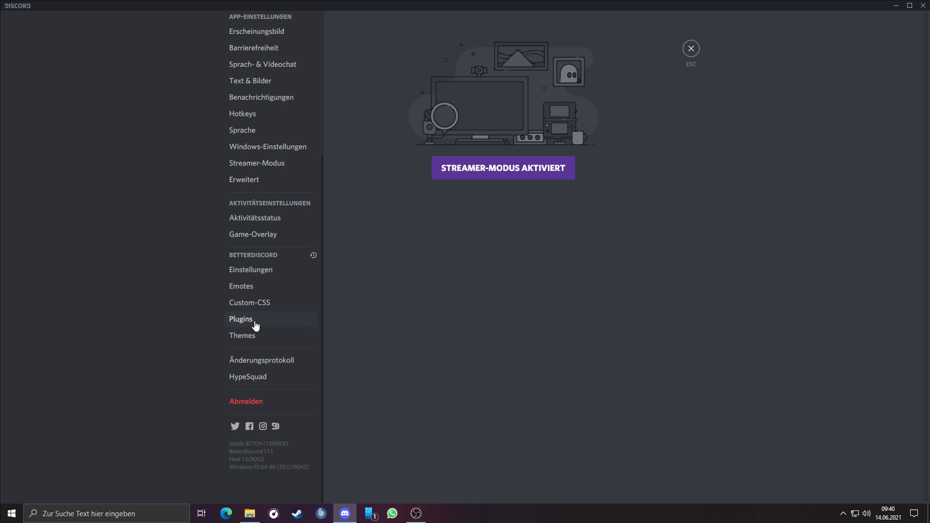
pyautogui.click(255, 321)
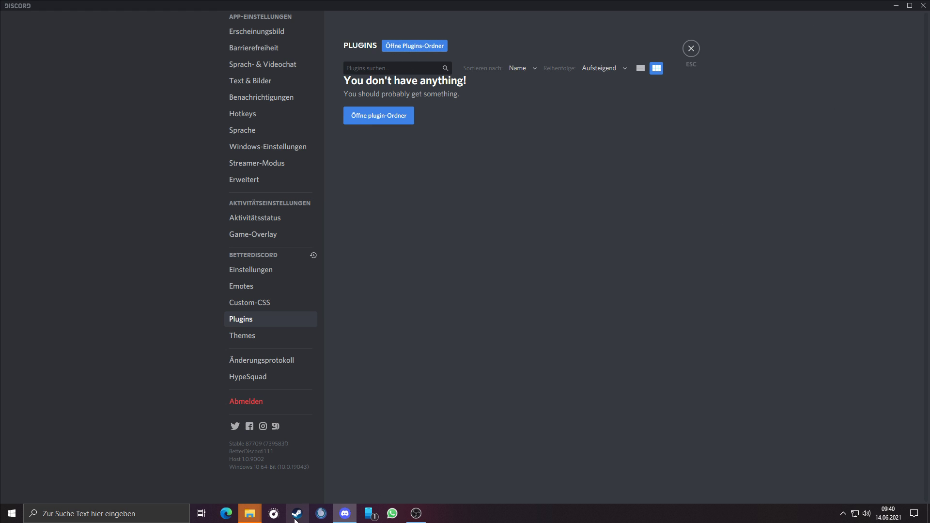
# - Move 0BDFDB.plugin from the Downloads folder into BetterDiscord's plugins folder
pyautogui.moveTo(249, 514)
pyautogui.click(228, 484)
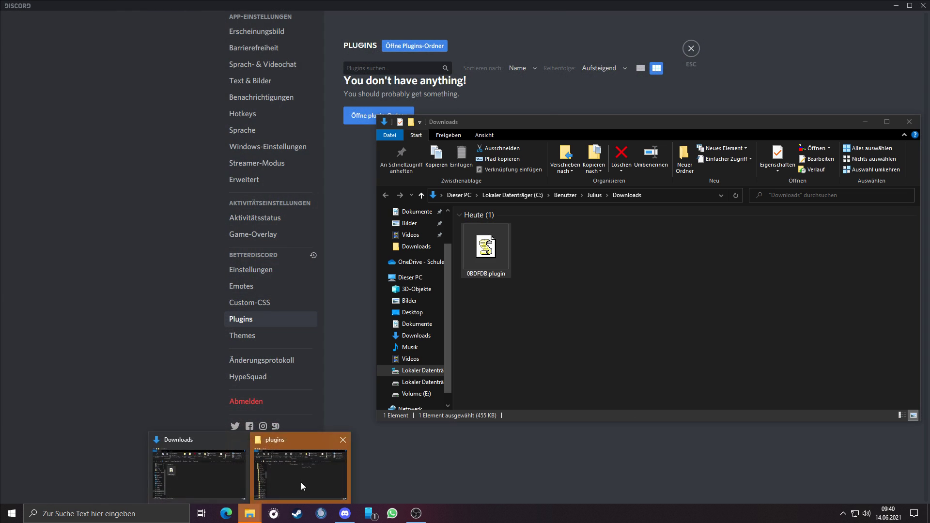
pyautogui.click(301, 482)
pyautogui.click(647, 312)
pyautogui.click(492, 255)
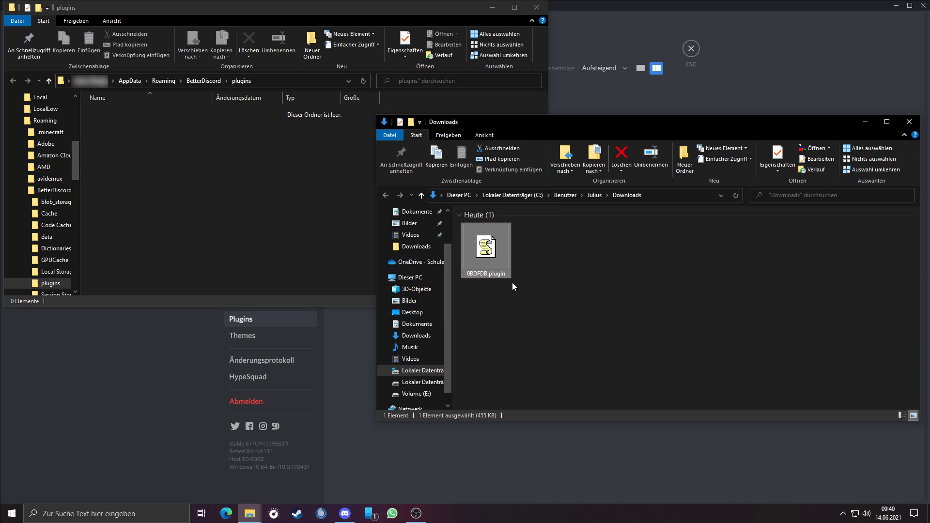
pyautogui.moveTo(512, 283); pyautogui.dragTo(318, 215)
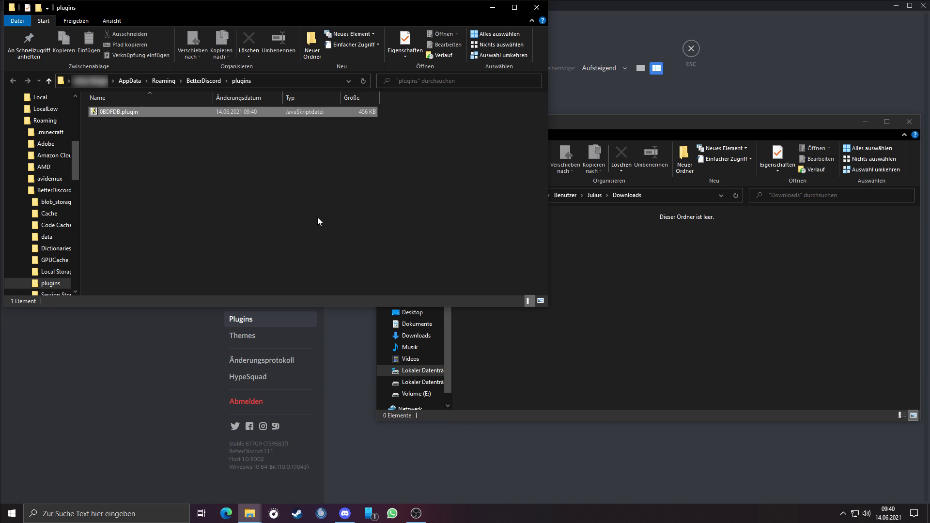
# - Close the Downloads and plugins folder windows and dismiss the BDFDB changelog in Discord
pyautogui.click(904, 122)
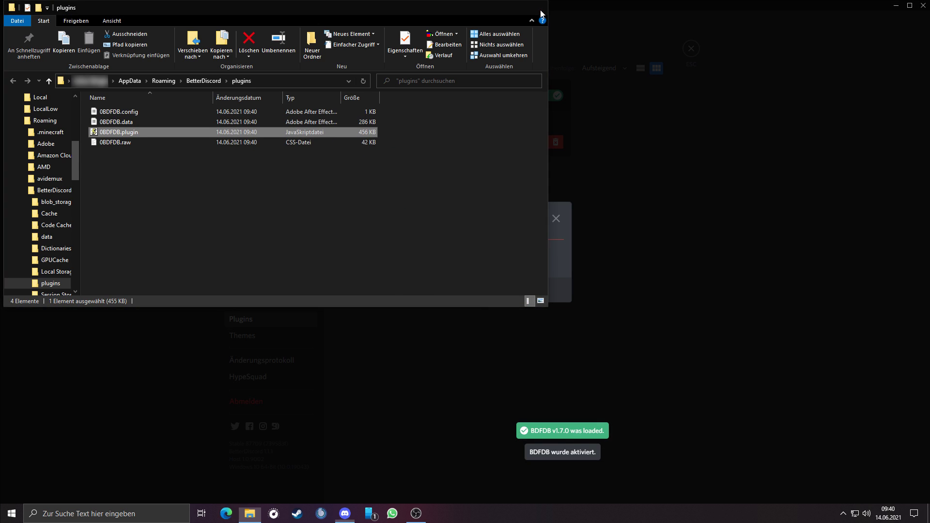
pyautogui.click(552, 196)
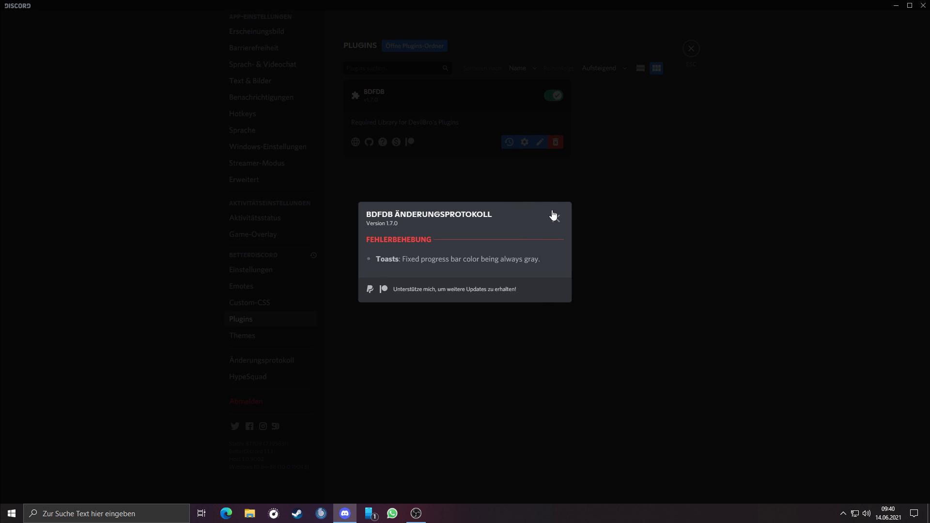
pyautogui.click(554, 216)
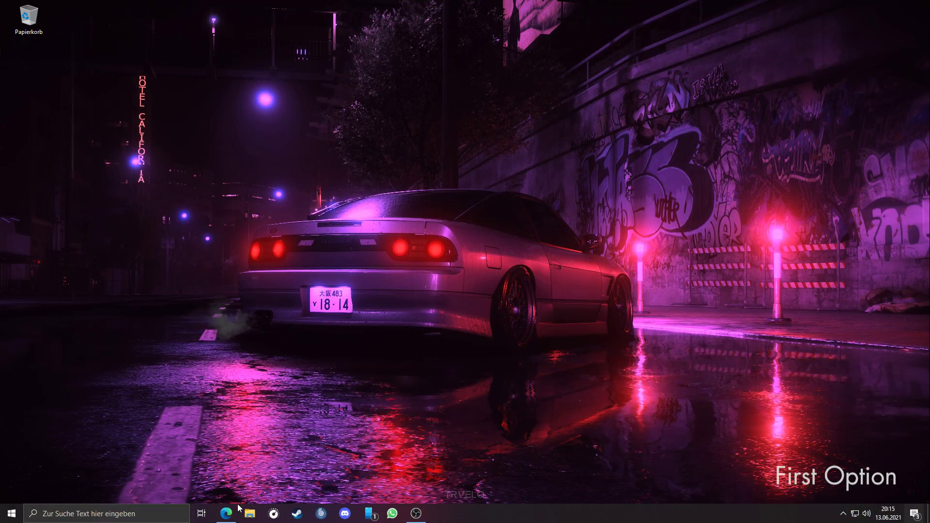
# - Switch to the browser and open the Basic Background theme from the usrbg README's list of themes with USRBG built in
pyautogui.click(231, 516)
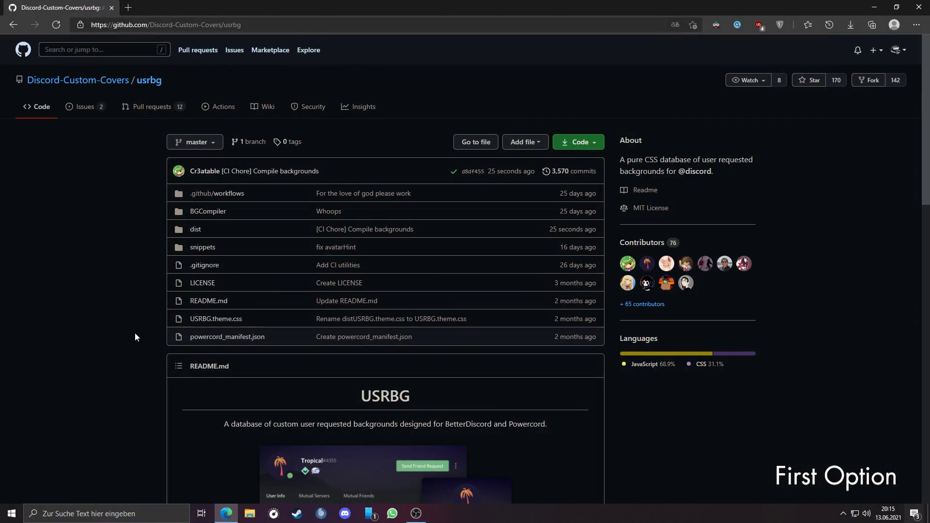
pyautogui.scroll(-10, 136, 338)
pyautogui.scroll(-4, 135, 331)
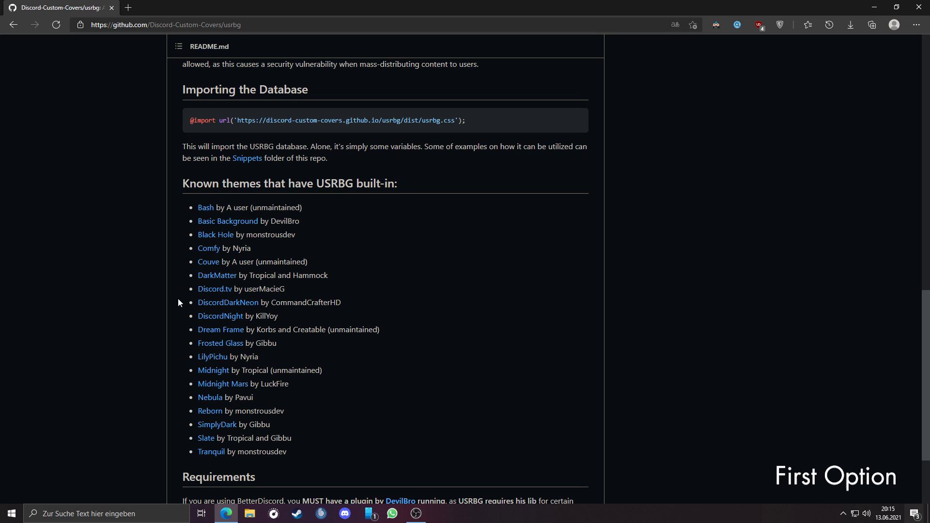
pyautogui.click(199, 227)
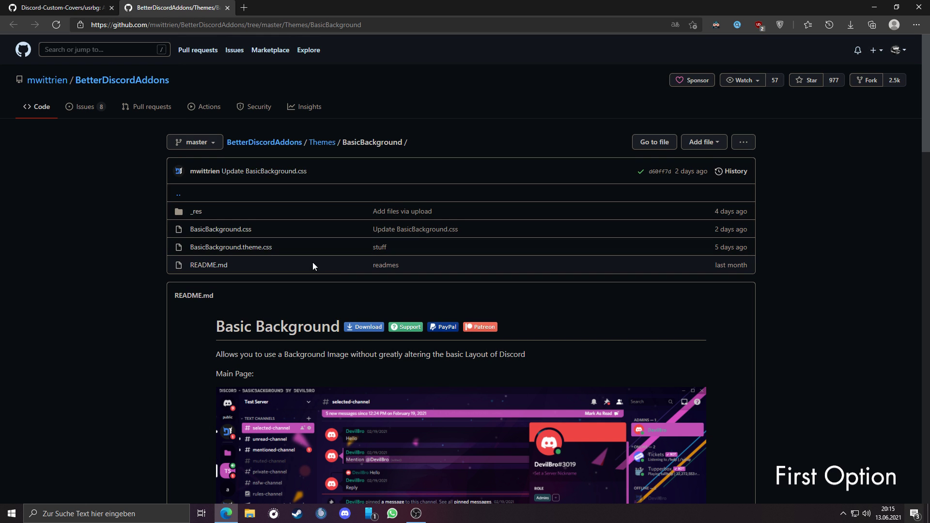
# - Download BasicBackground.theme.css from the theme's README and show the file in its folder
pyautogui.scroll(-2, 341, 296)
pyautogui.click(366, 184)
pyautogui.click(816, 62)
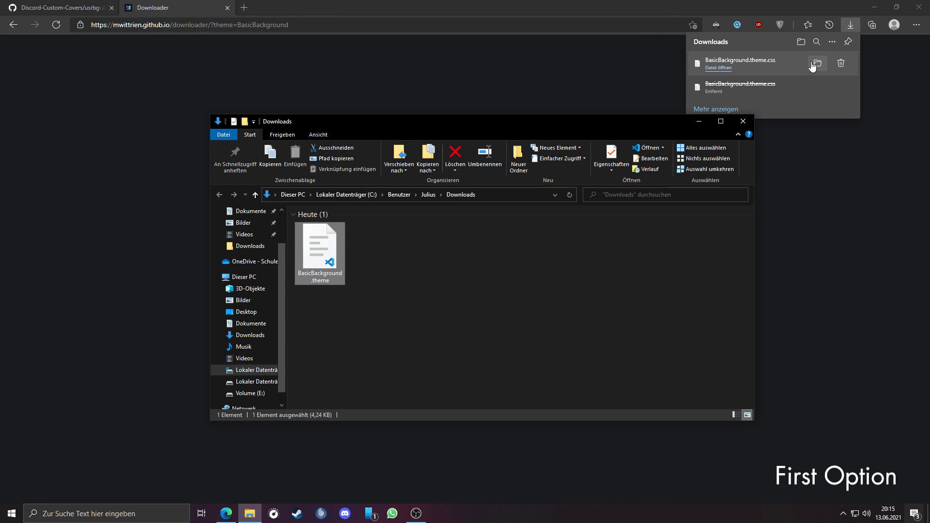
# - Switch to Discord and open the BetterDiscord Themes page in the user settings
pyautogui.click(345, 514)
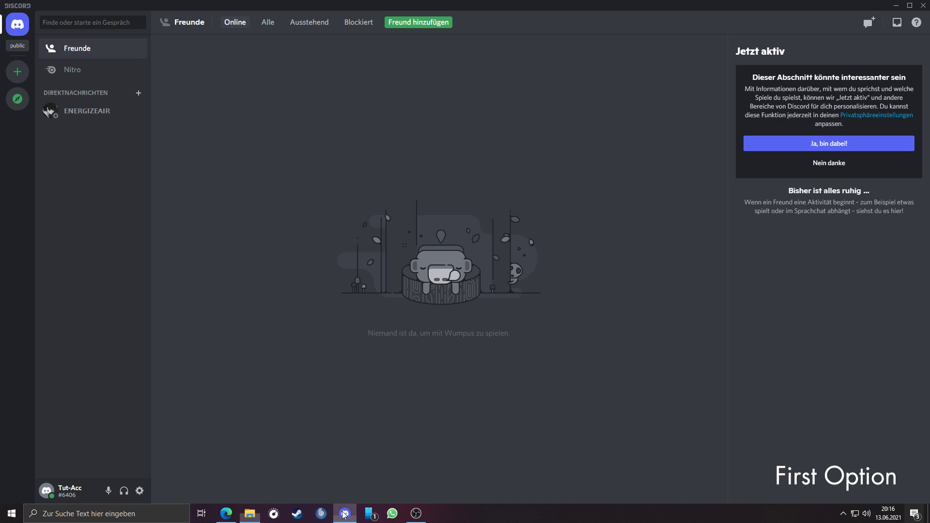
pyautogui.click(142, 490)
pyautogui.scroll(-4, 232, 389)
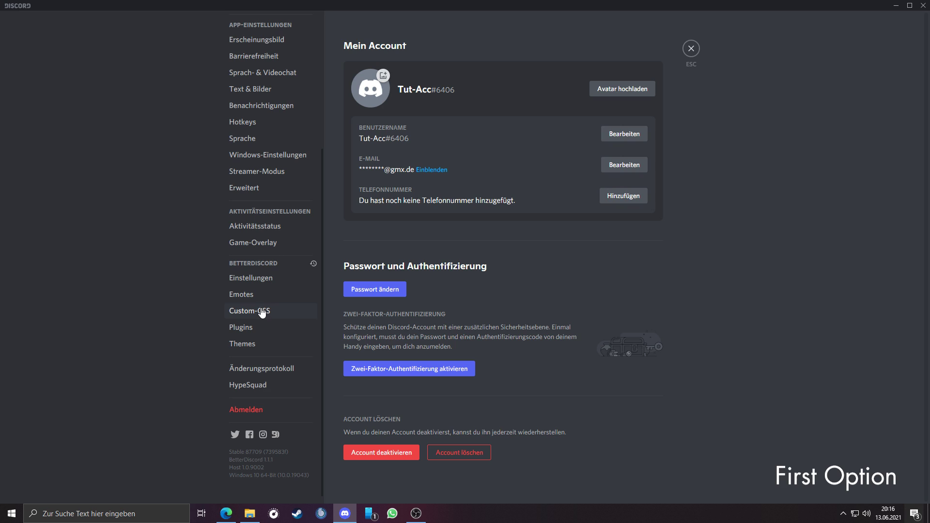
pyautogui.click(251, 344)
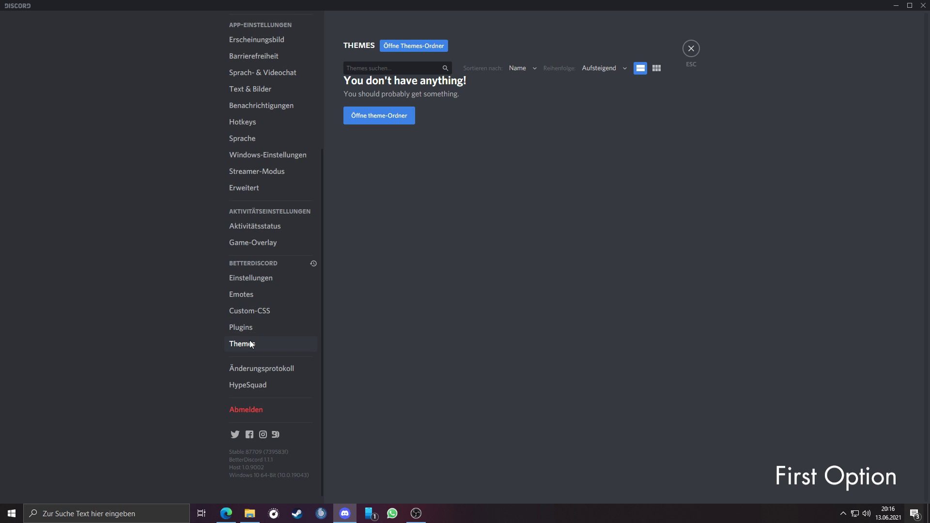
# - Move the BasicBackground.theme file from Downloads into BetterDiscord's themes folder and close both folder windows
pyautogui.click(248, 518)
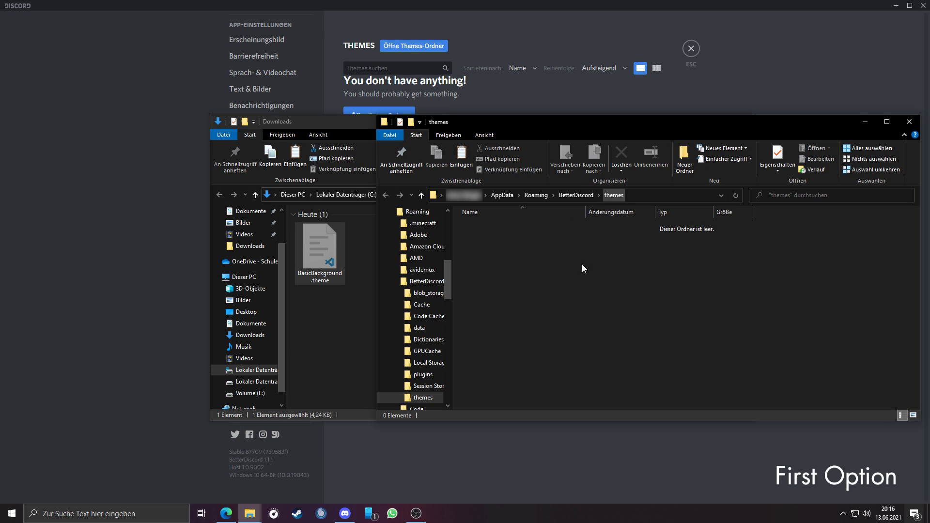
pyautogui.hotkey('ctrl', 'v')
pyautogui.click(909, 122)
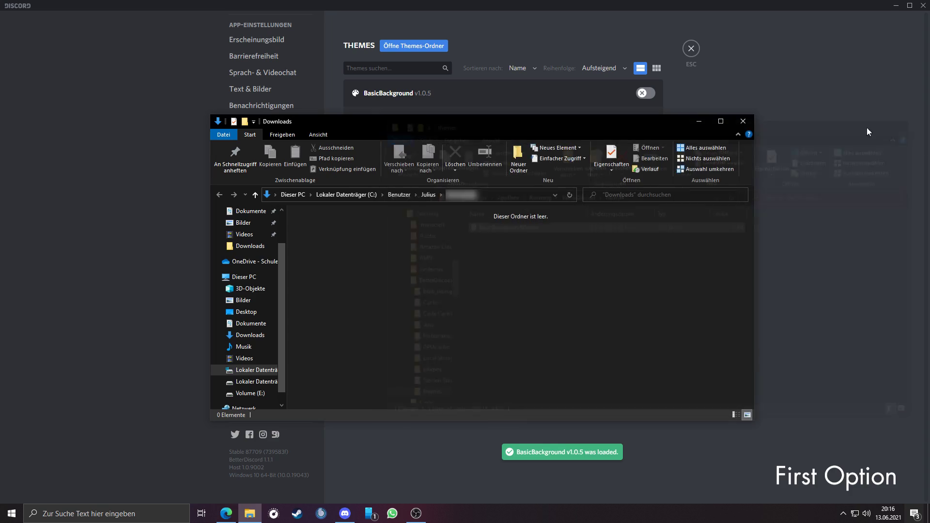
pyautogui.click(744, 121)
# - Enable the BasicBackground theme and leave the user settings
pyautogui.click(649, 94)
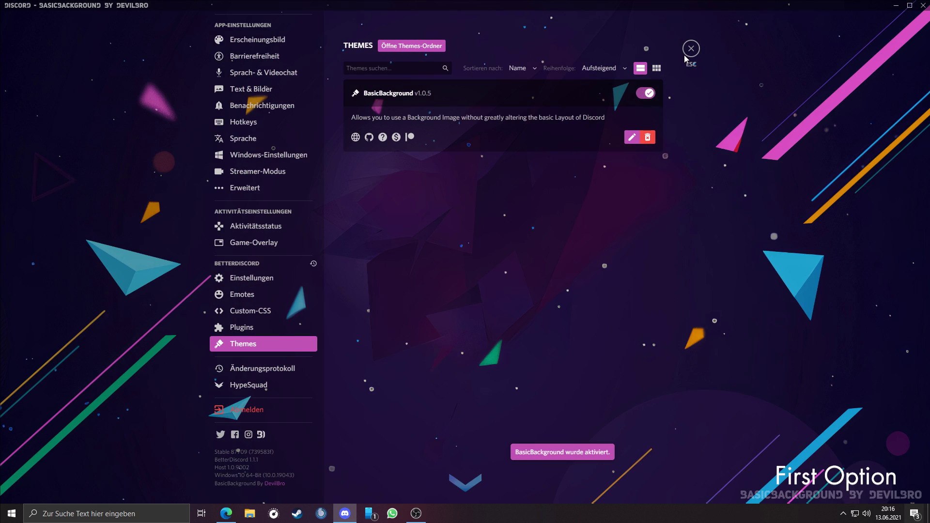
pyautogui.click(691, 49)
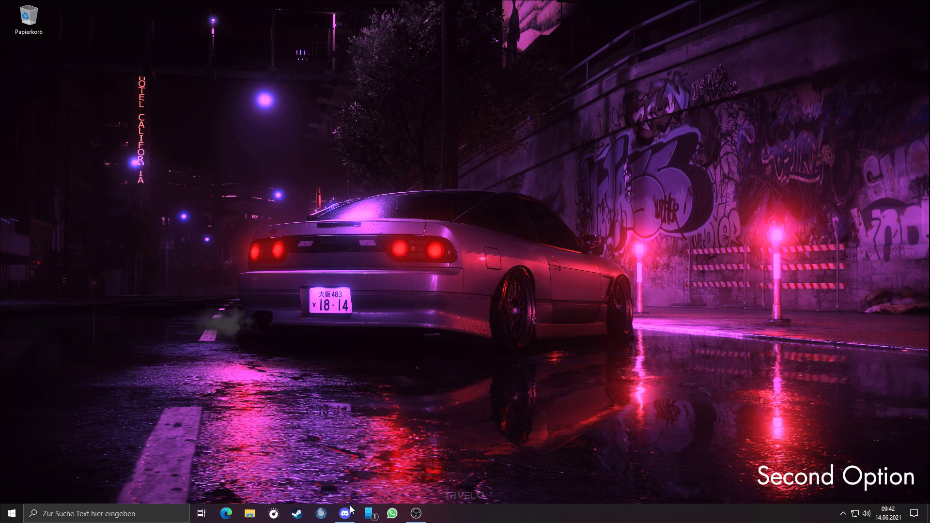
# - Bring up Discord and open BetterDiscord's Custom-CSS editor in the user settings
pyautogui.click(345, 515)
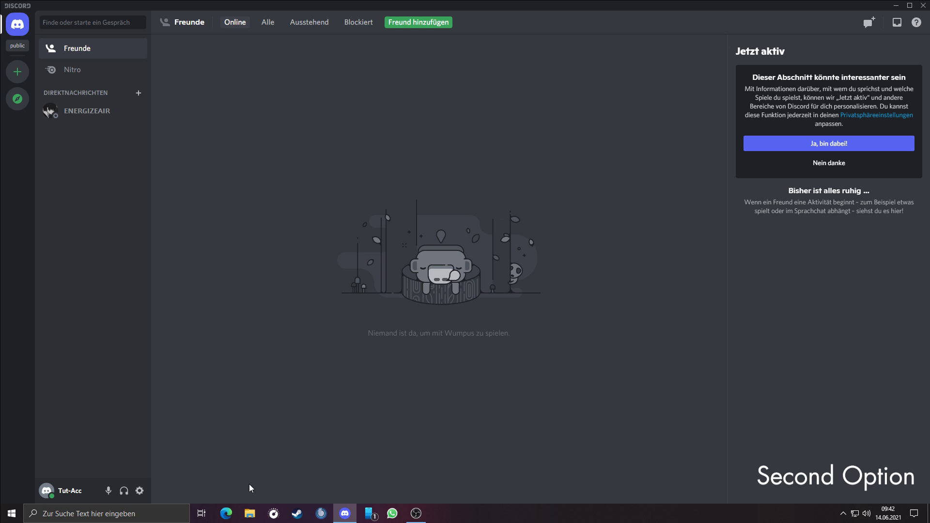
pyautogui.click(140, 490)
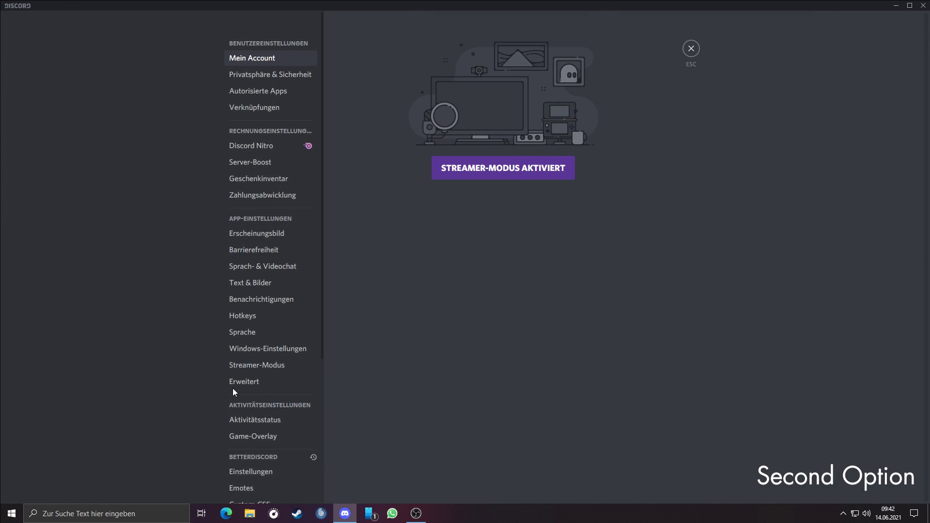
pyautogui.scroll(-3, 247, 349)
pyautogui.click(256, 359)
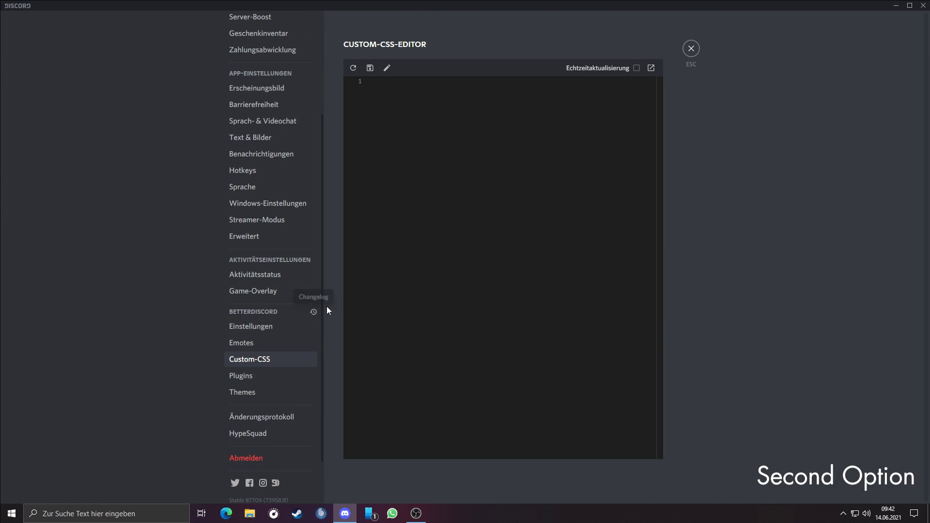
# - Paste the copied USRBG code into the Custom-CSS editor
pyautogui.hotkey('ctrl', 'v')
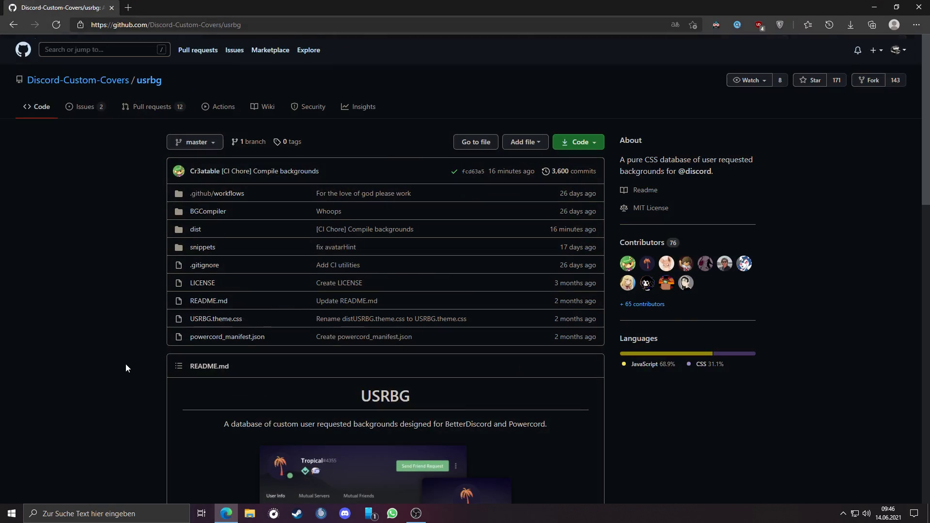
# - Join the Black Box Discord server through the link on the USRBG GitHub page and open its background-requests channel
pyautogui.scroll(-7, 126, 364)
pyautogui.click(300, 316)
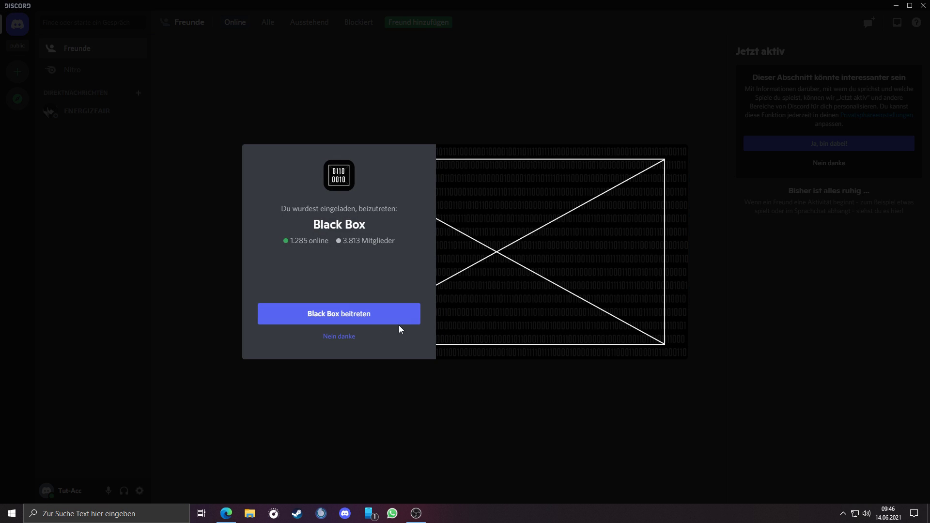
pyautogui.click(398, 319)
pyautogui.click(310, 322)
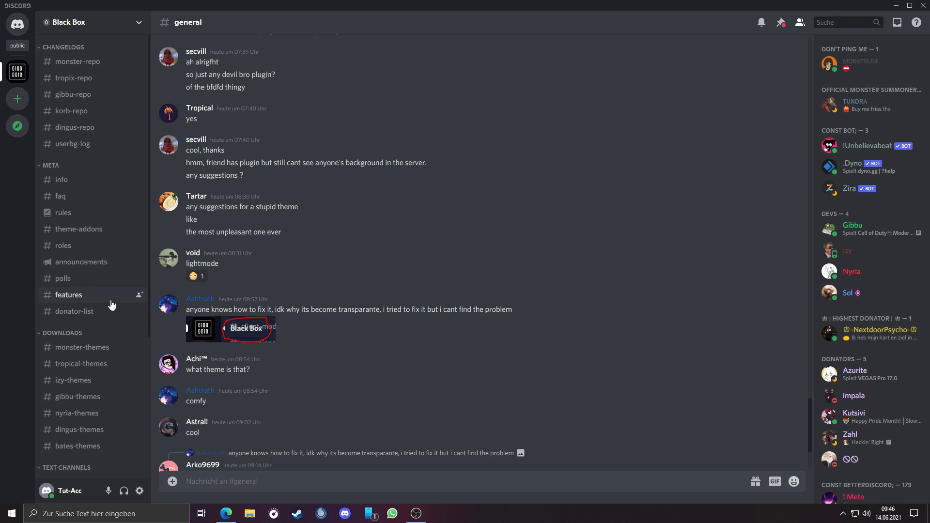
pyautogui.click(114, 399)
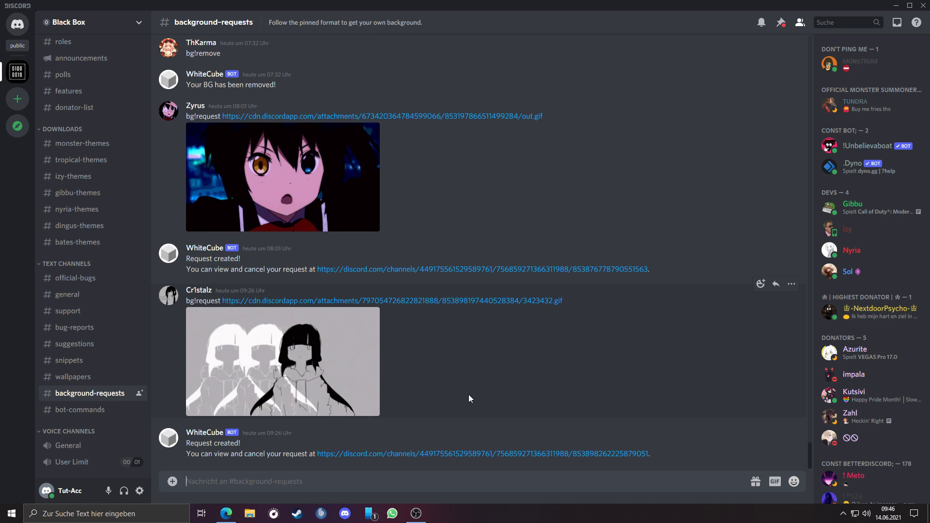
# - Switch to the browser, search Google Images for "retrowave gif" and open the Retro Sunset Wallpaper Gif result
pyautogui.click(236, 513)
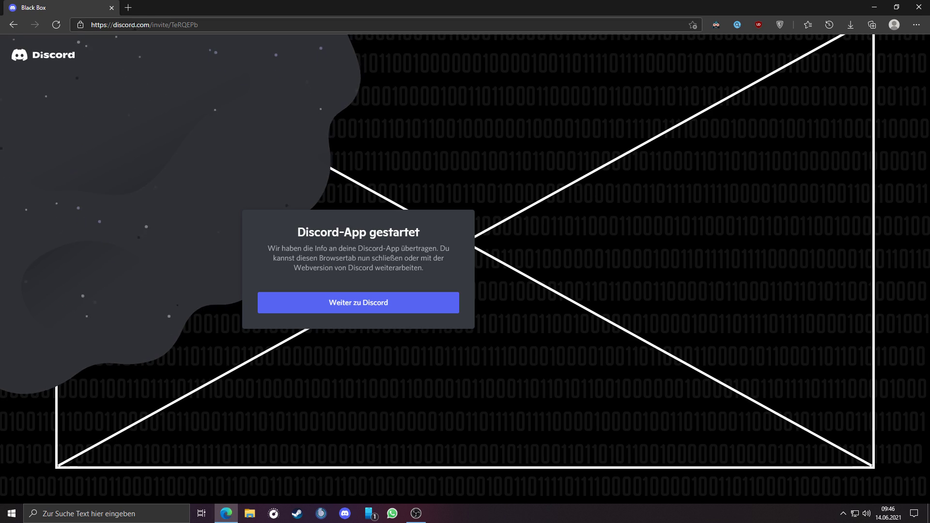
pyautogui.click(134, 26)
pyautogui.write('retrowave gif')
pyautogui.press('Return')
pyautogui.click(833, 184)
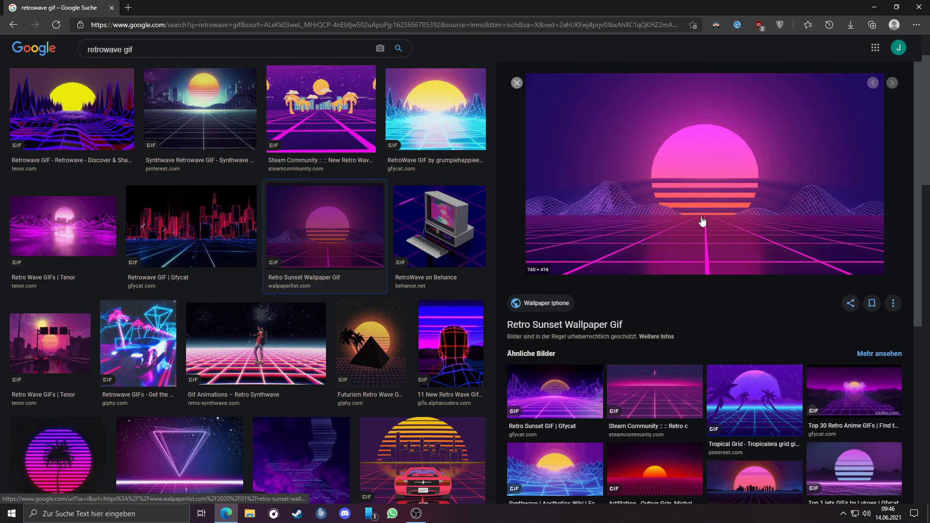
# - Save the previewed sunset GIF as CanineSameEwe-small.gif and show the download in its folder
pyautogui.rightClick(683, 177)
pyautogui.click(717, 305)
pyautogui.press('Return')
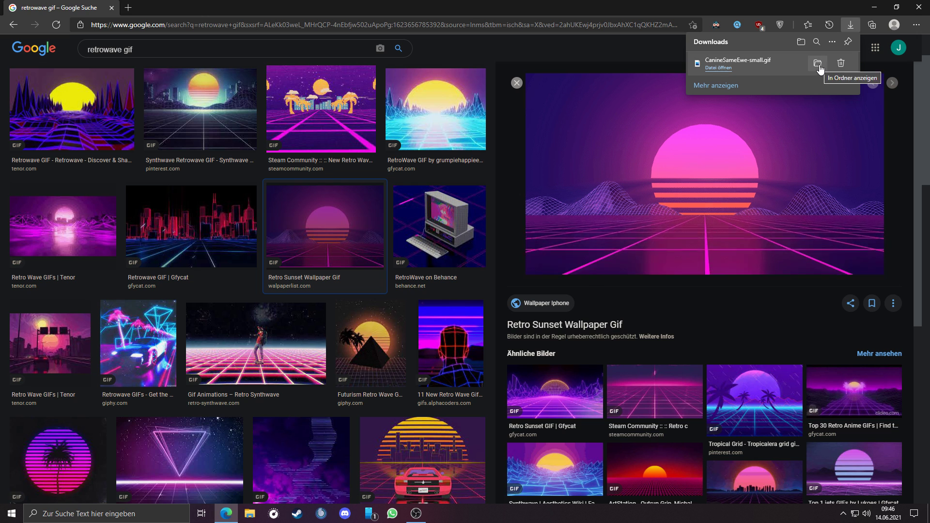
pyautogui.click(822, 64)
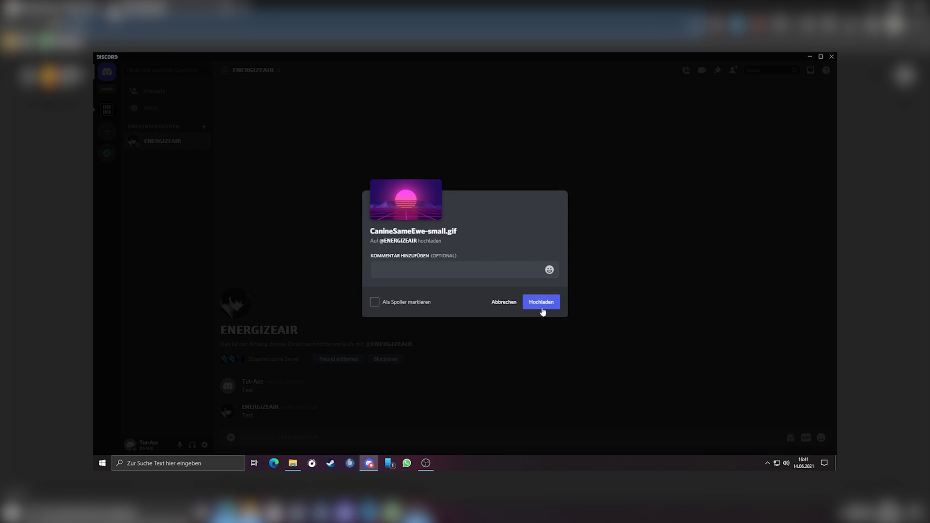
# - Upload CanineSameEwe-small.gif to the direct message conversation and copy the picture's link
pyautogui.click(541, 302)
pyautogui.rightClick(351, 378)
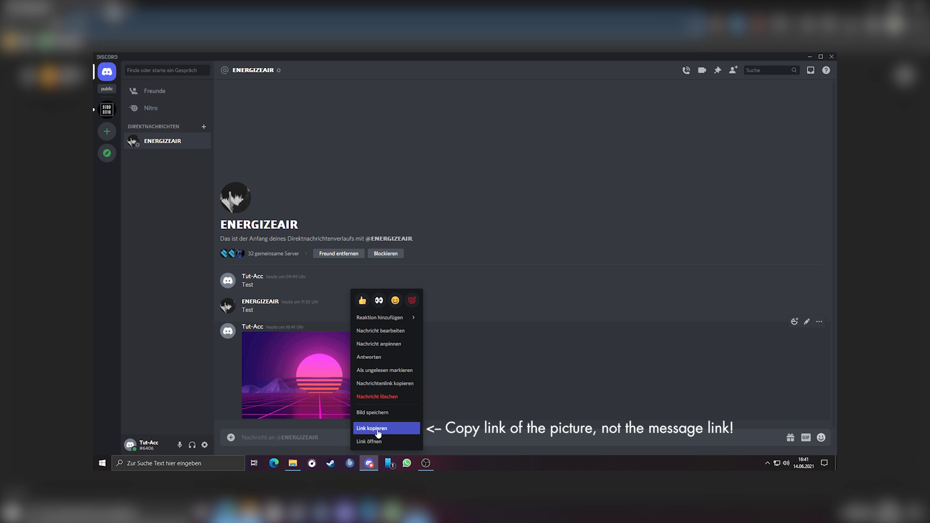
pyautogui.click(383, 427)
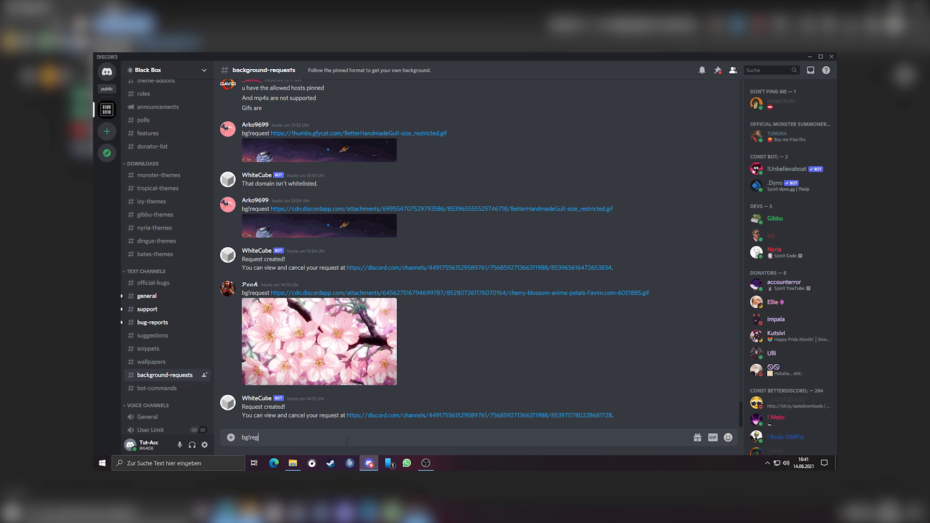
# - Write a bg!request message containing the copied picture link in the background-requests channel
pyautogui.write('uest')
pyautogui.hotkey('ctrl', 'v')
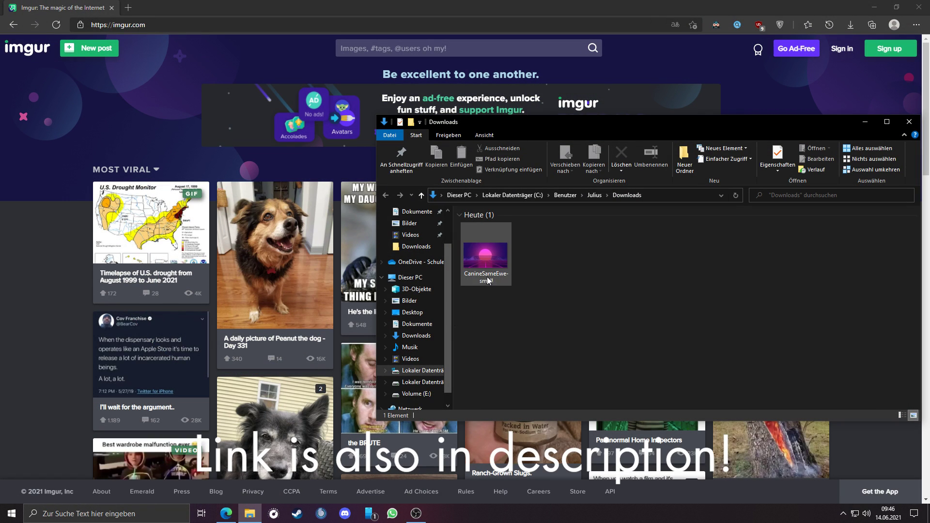
# - Upload the CanineSameEwe-small GIF from Downloads to Imgur and open the image in its own tab, closing the post's tab
pyautogui.moveTo(486, 255); pyautogui.dragTo(351, 295)
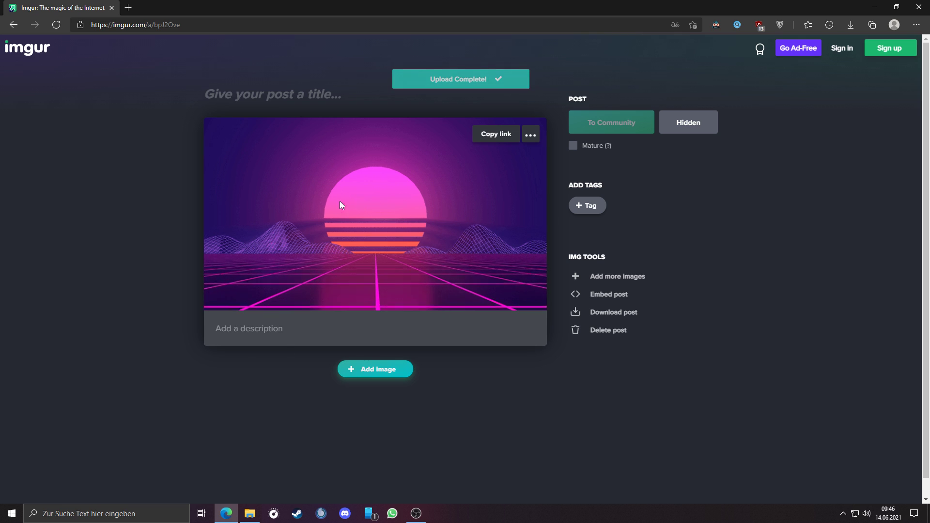
pyautogui.rightClick(388, 194)
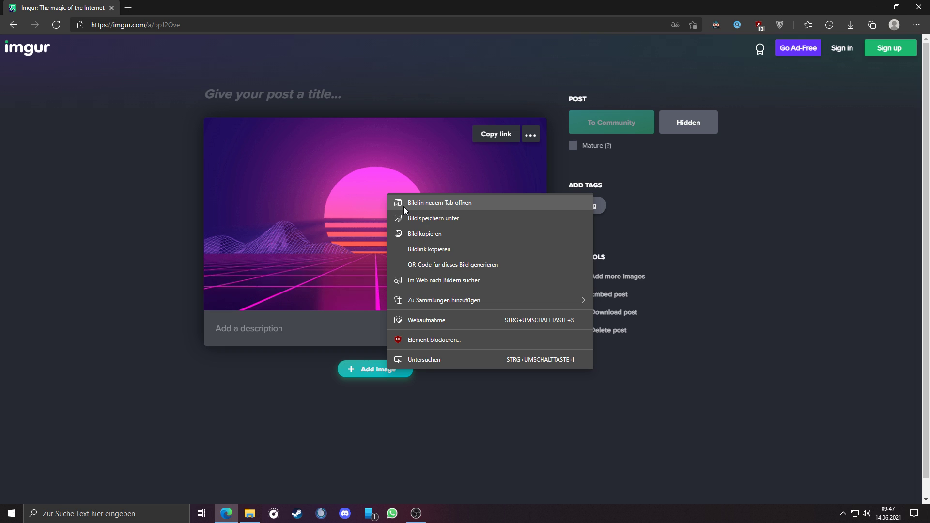
pyautogui.click(403, 206)
pyautogui.click(173, 13)
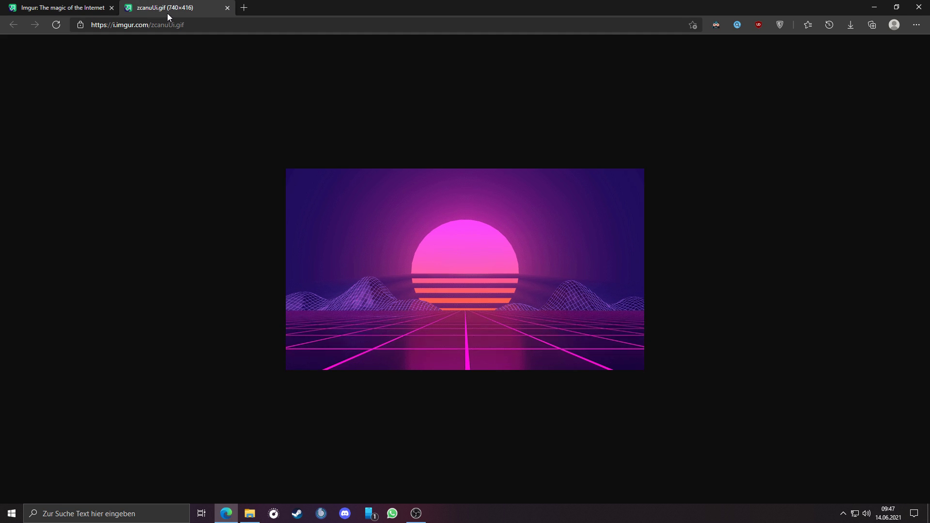
pyautogui.click(111, 8)
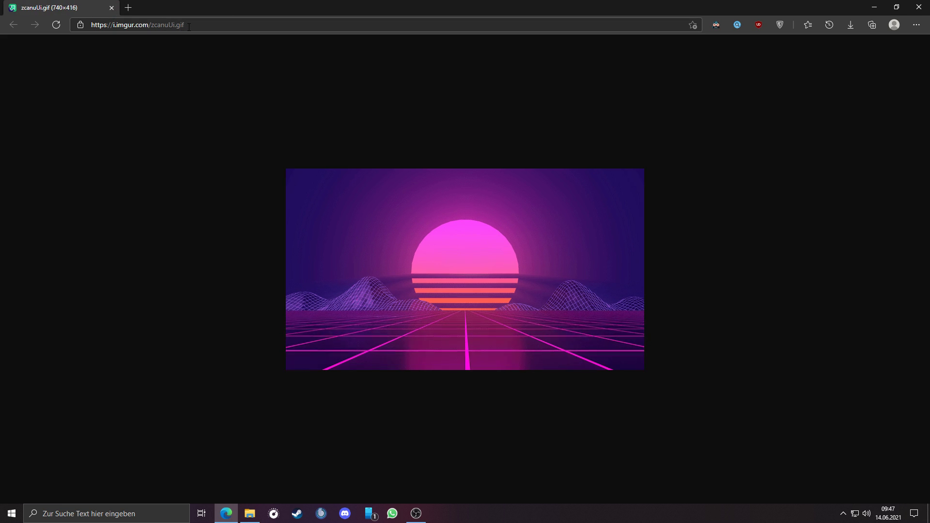
# - Make the Imgur image address end in gif instead of mp4, load it, and copy the full link
pyautogui.doubleClick(178, 25)
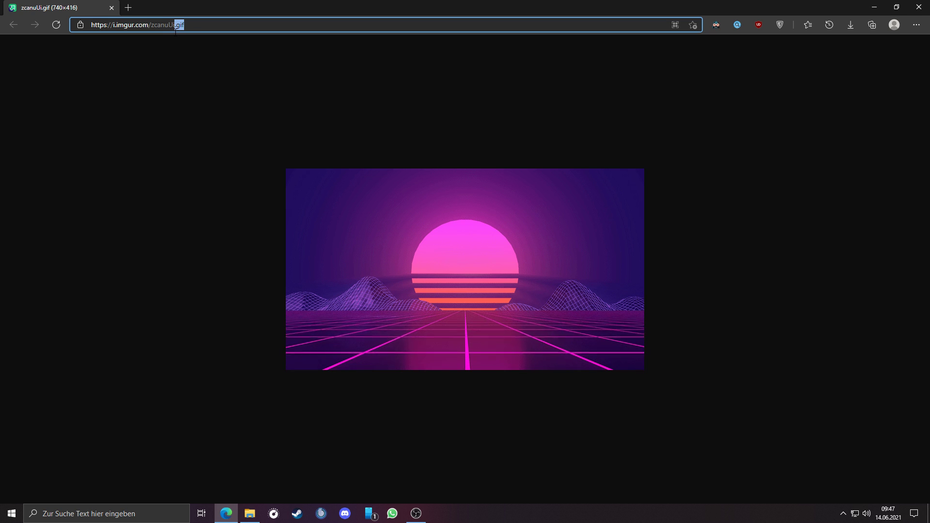
pyautogui.keyDown('shift'); pyautogui.click(168, 25); pyautogui.keyUp('shift')
pyautogui.hotkey('ctrl', 'a')
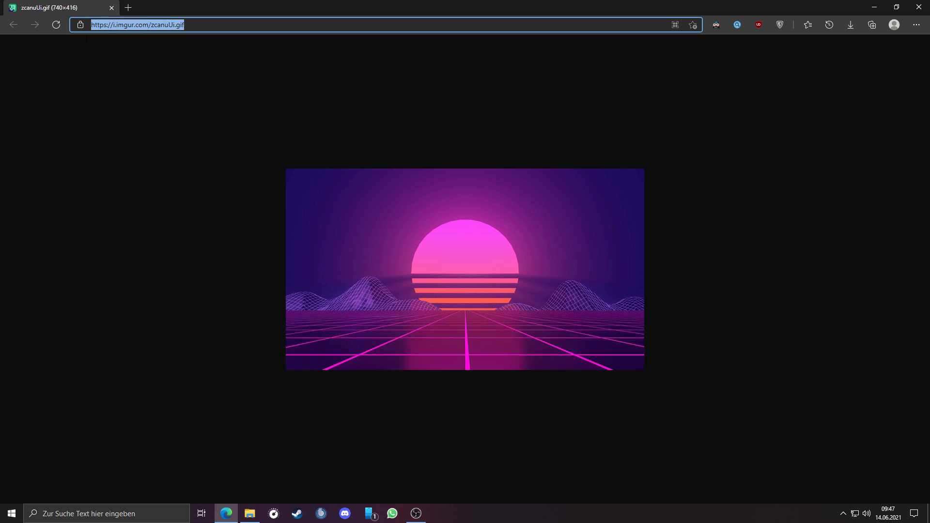
pyautogui.click(181, 31)
pyautogui.hotkey('ctrl', 'a')
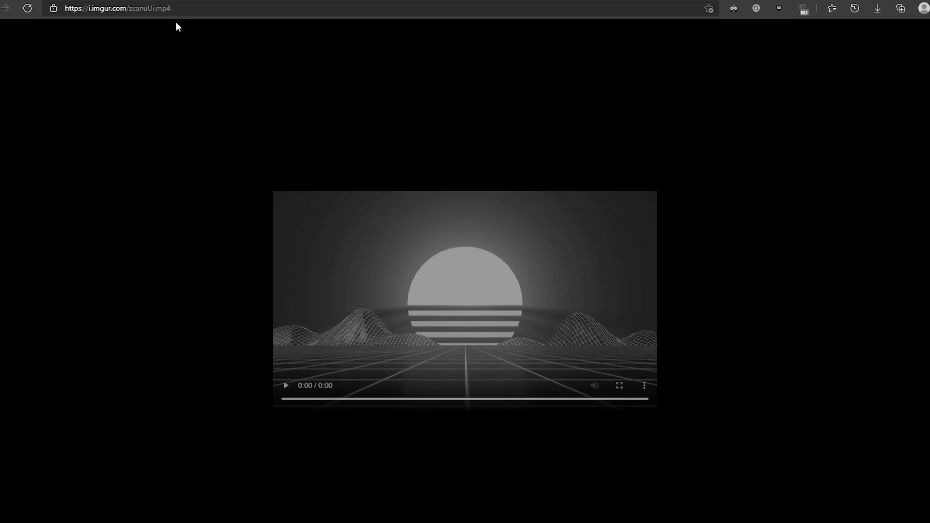
pyautogui.moveTo(171, 8); pyautogui.dragTo(166, 8)
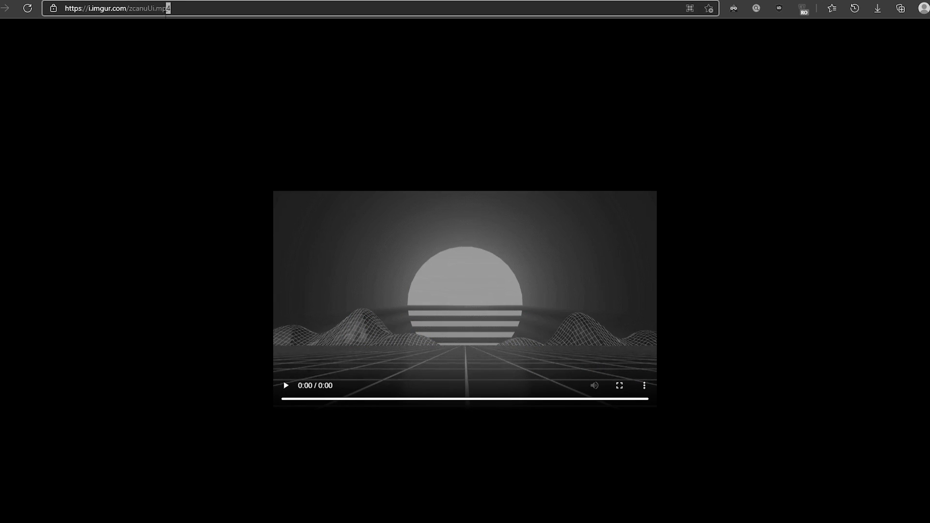
pyautogui.write('gif')
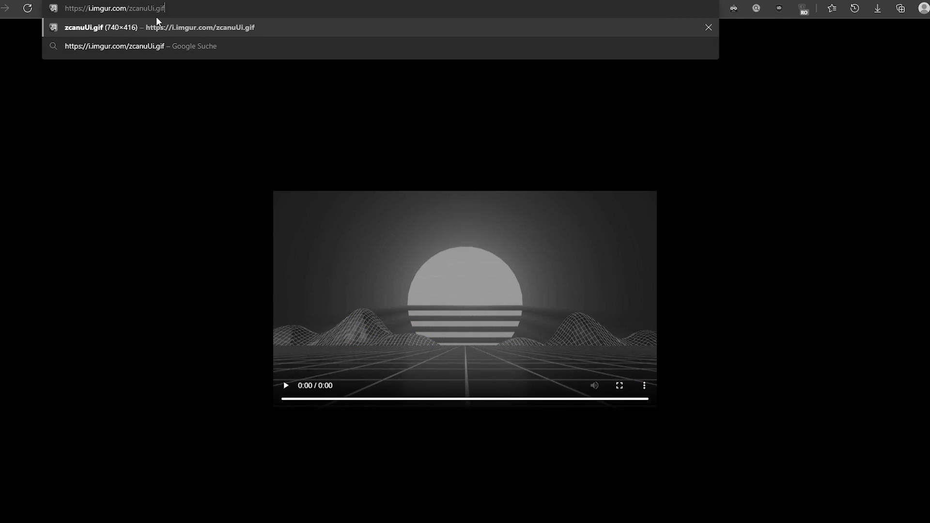
pyautogui.press('Return')
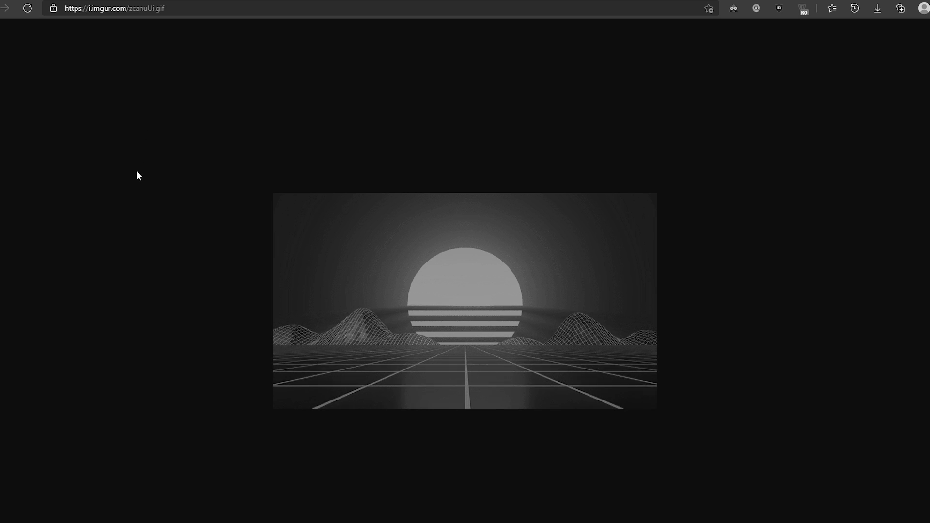
pyautogui.hotkey('ctrl', 'l')
pyautogui.hotkey('ctrl', 'c')
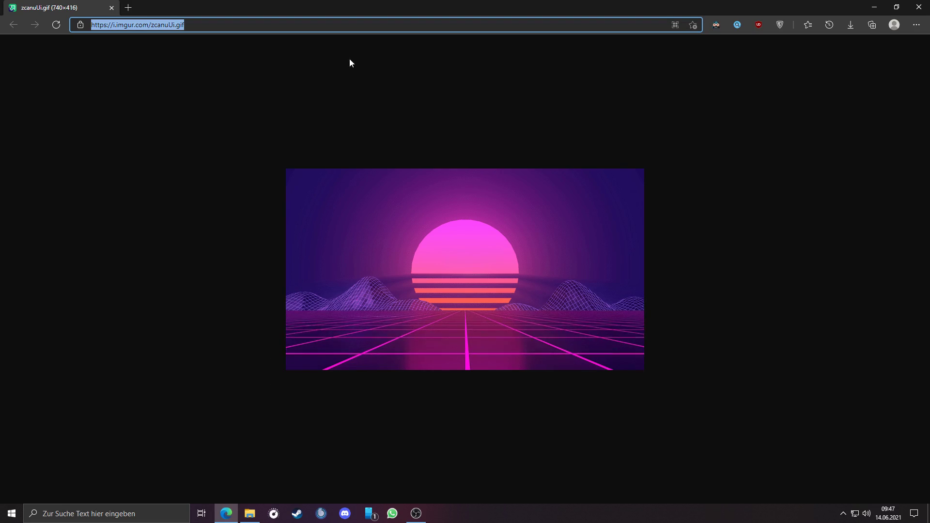
pyautogui.click(867, 8)
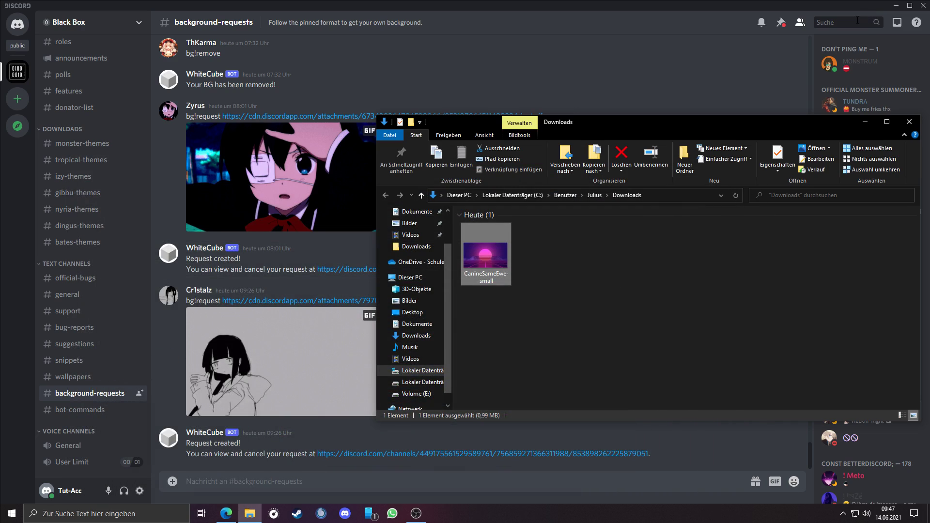
pyautogui.click(370, 484)
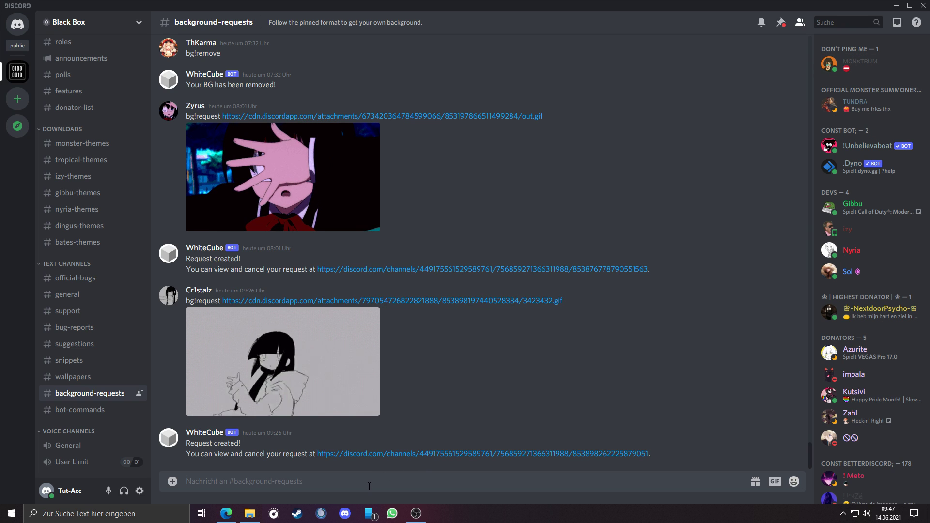
pyautogui.write('b')
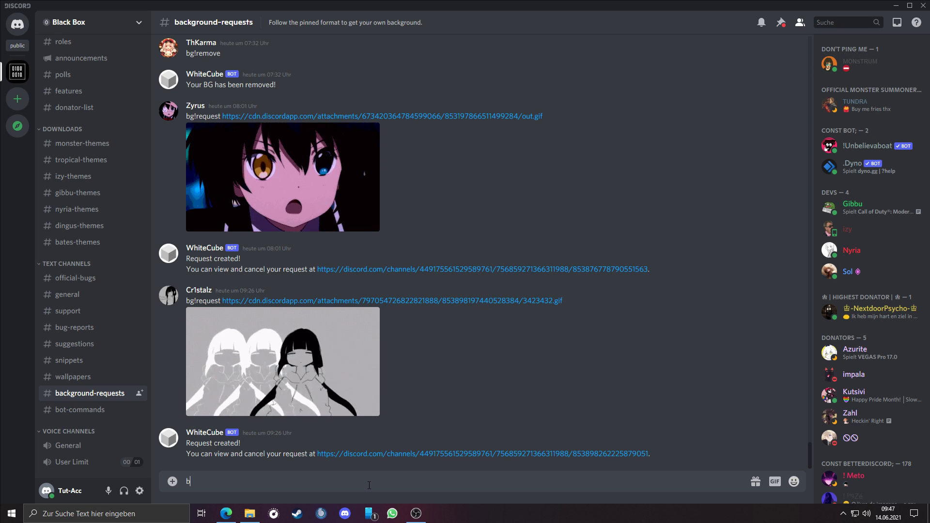
pyautogui.write('g!re')
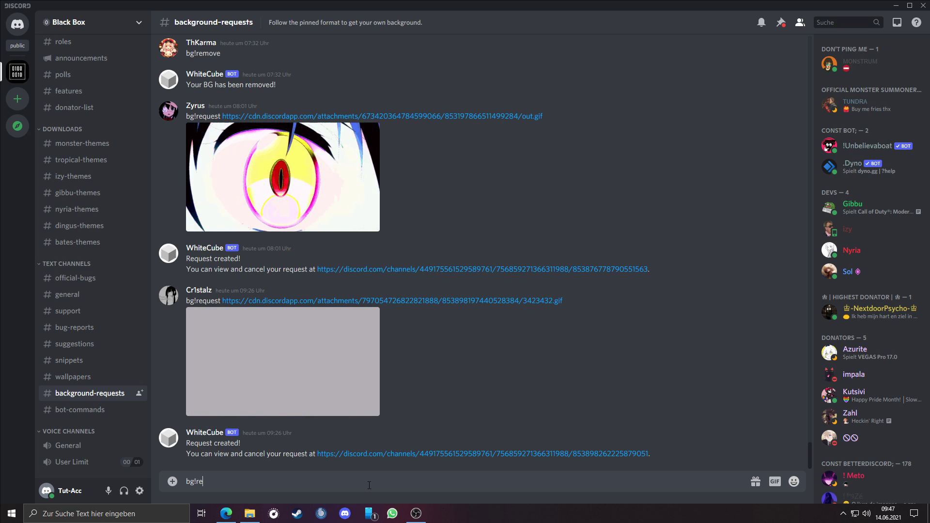
pyautogui.write('quest')
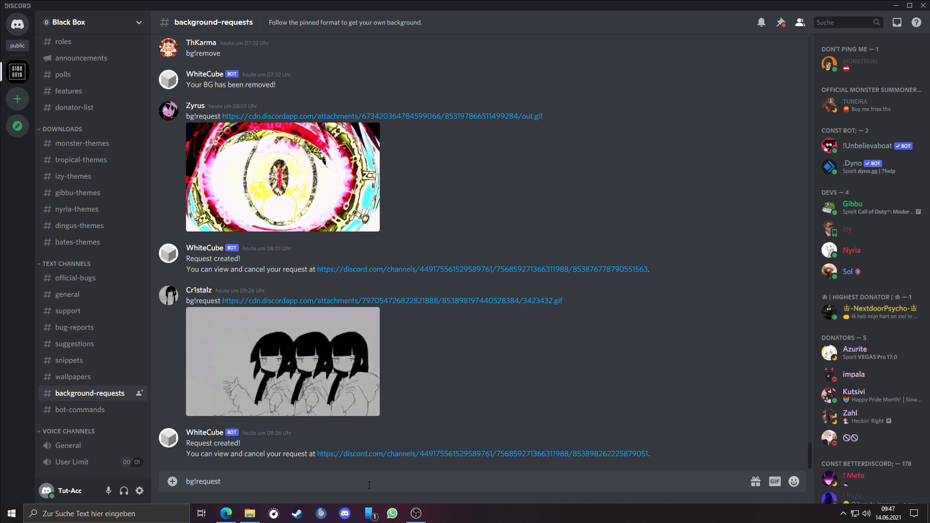
pyautogui.hotkey('ctrl', 'v')
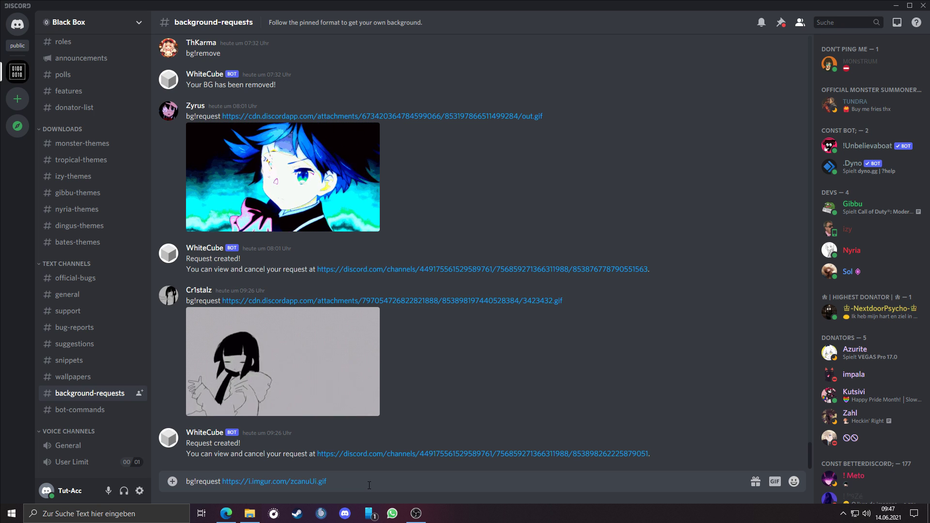
pyautogui.press('Return')
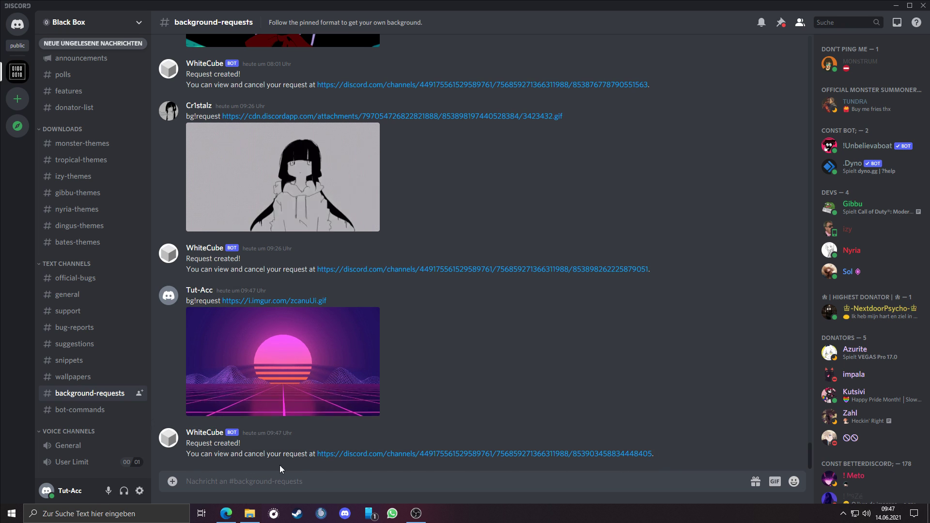
# - Check the new background on the requesting account's profile card and full profile, opened from its request message
pyautogui.click(539, 456)
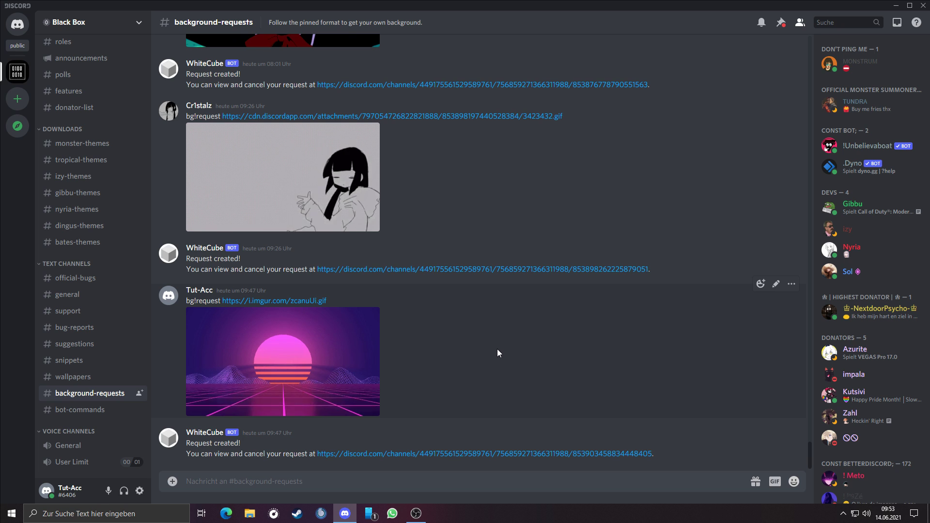
pyautogui.click(169, 304)
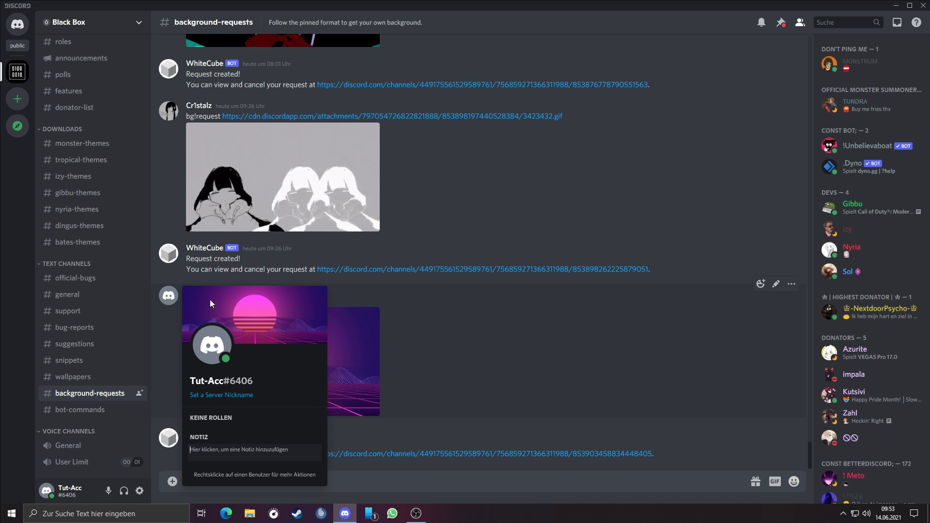
pyautogui.click(216, 329)
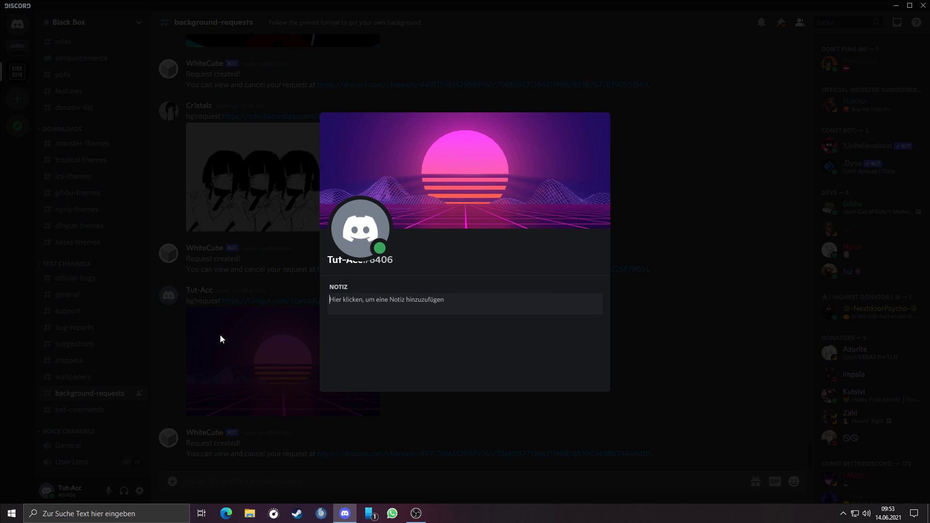
pyautogui.click(227, 336)
# - Check the request's entry in userbg-log through the bot's link, and view the account's profile card in the direct messages
pyautogui.click(503, 453)
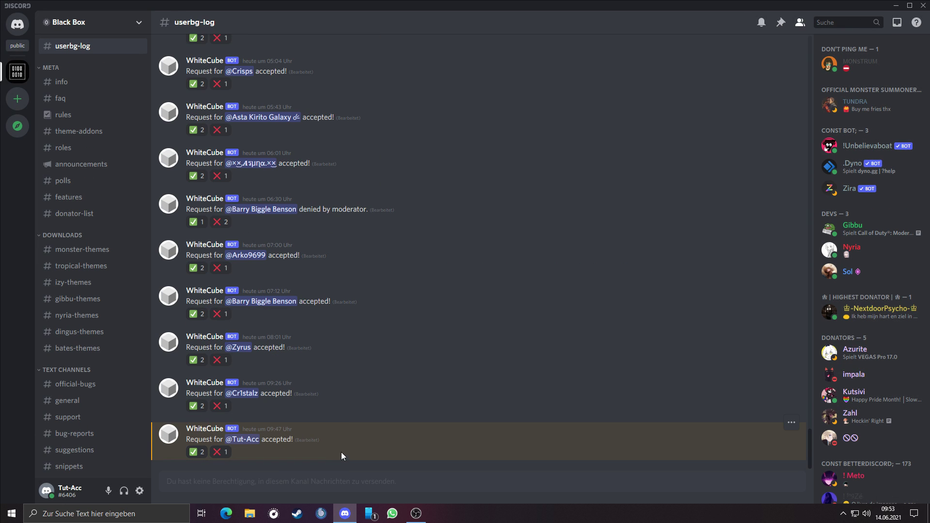
pyautogui.click(10, 37)
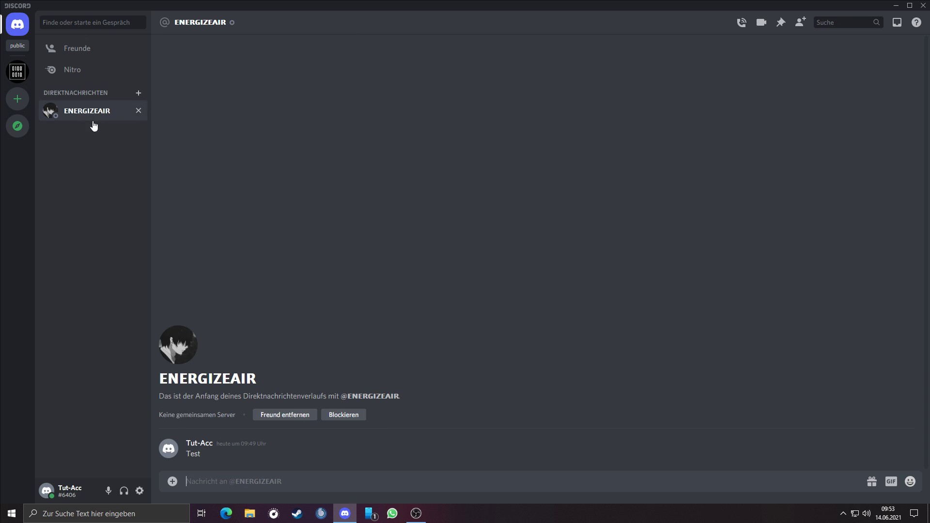
pyautogui.click(166, 445)
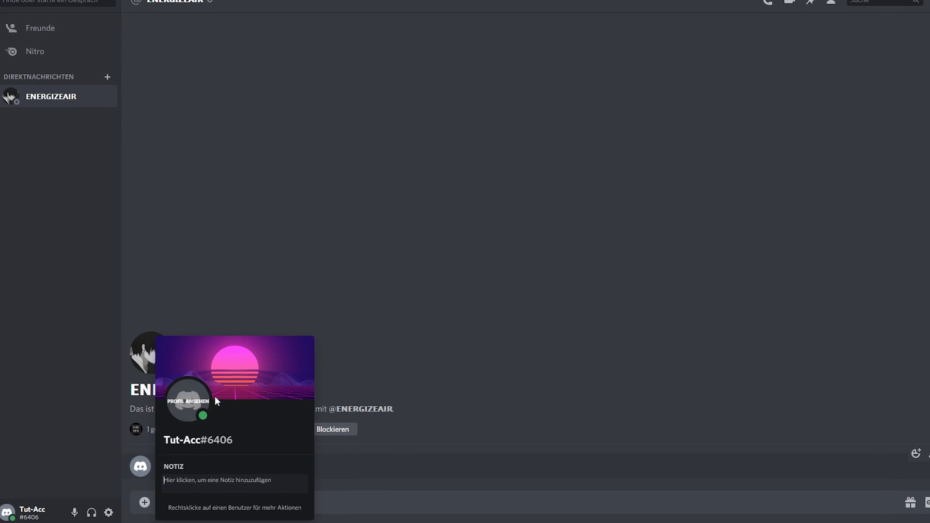
# - Open the account's full profile from its profile card in the direct messages
pyautogui.click(213, 400)
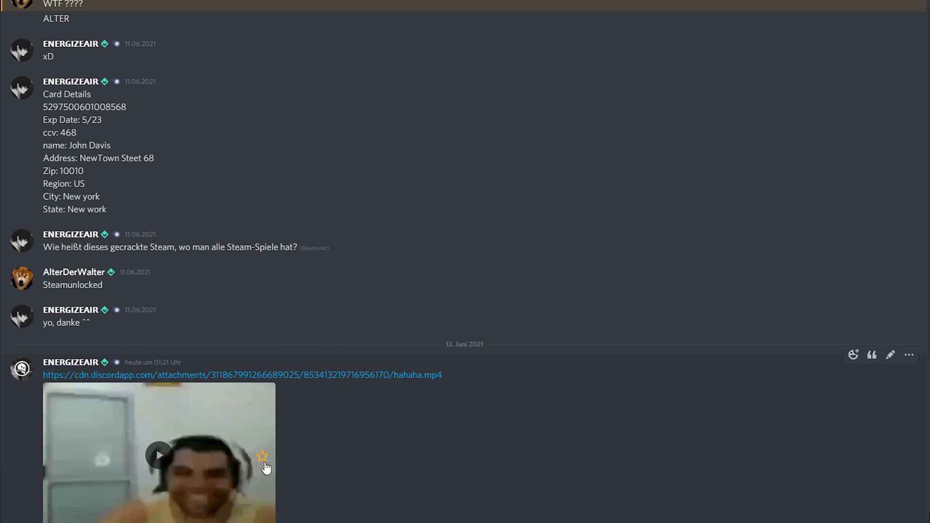
# - Open the favourite videos in the direct message's media picker and choose the saved hahaha.mp4 clip
pyautogui.click(863, 514)
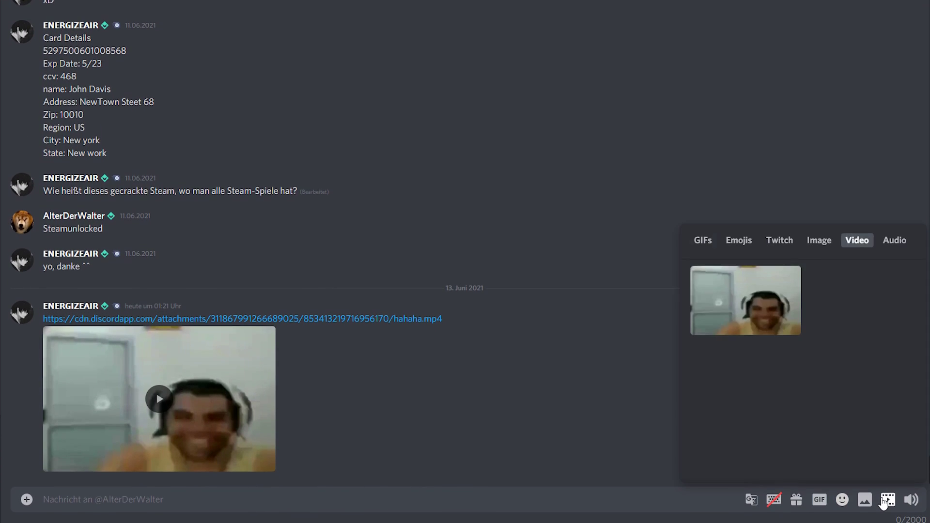
pyautogui.click(758, 329)
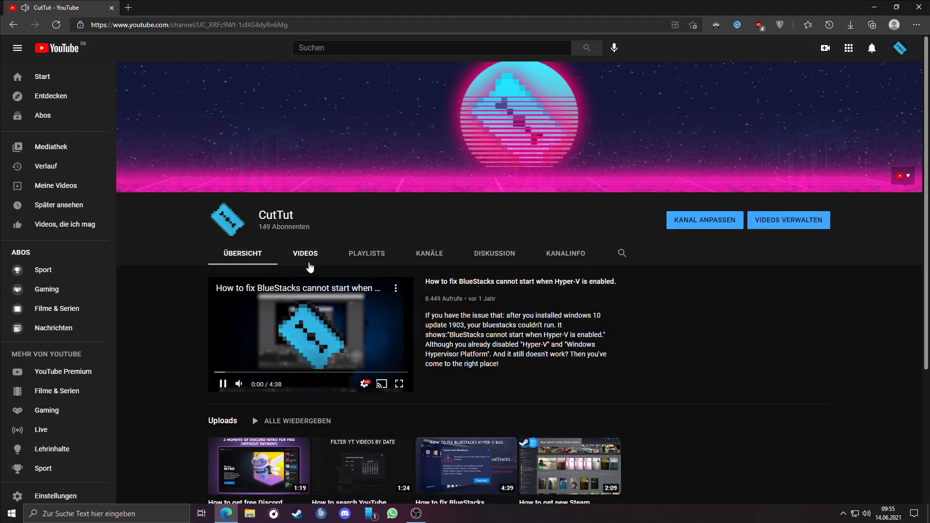
# - Switch to YouTube, look over the CutTut channel's overview, and view its list of uploaded videos
pyautogui.scroll(-4, 311, 264)
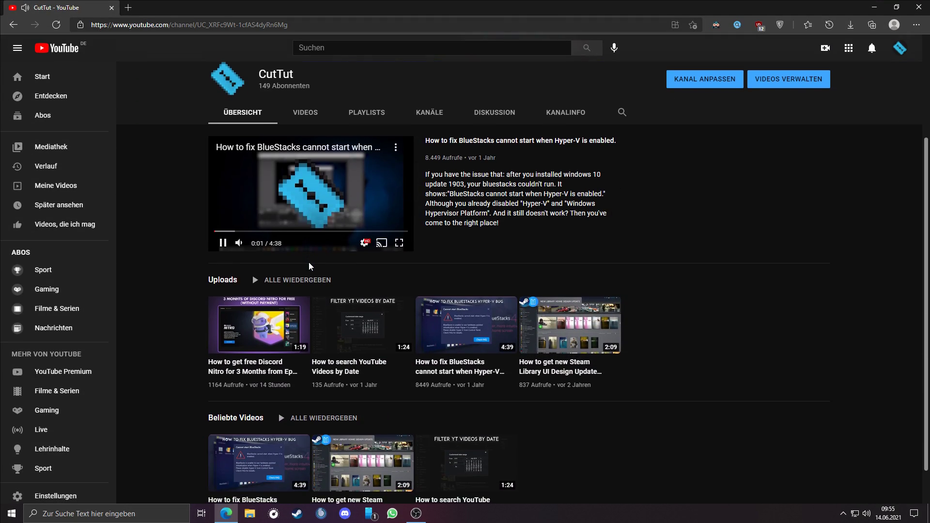
pyautogui.scroll(4, 310, 266)
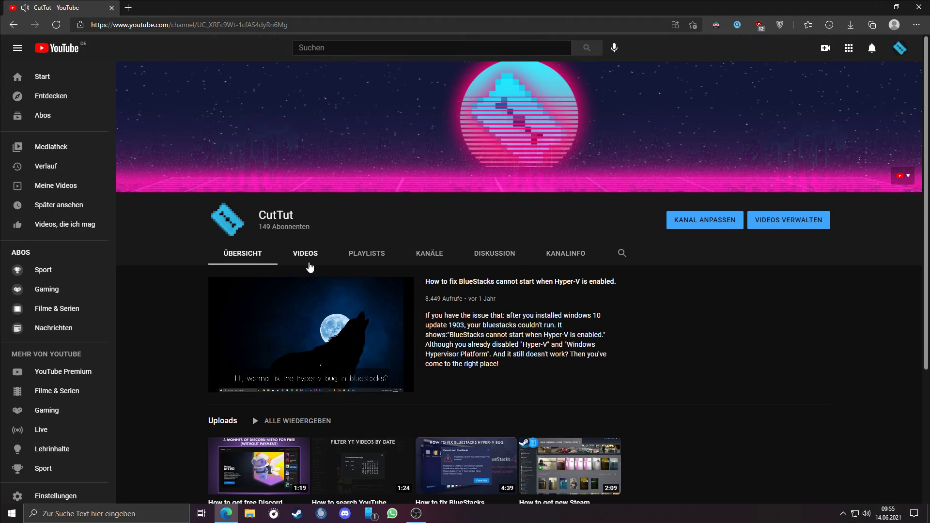
pyautogui.click(312, 264)
pyautogui.scroll(-3, 344, 264)
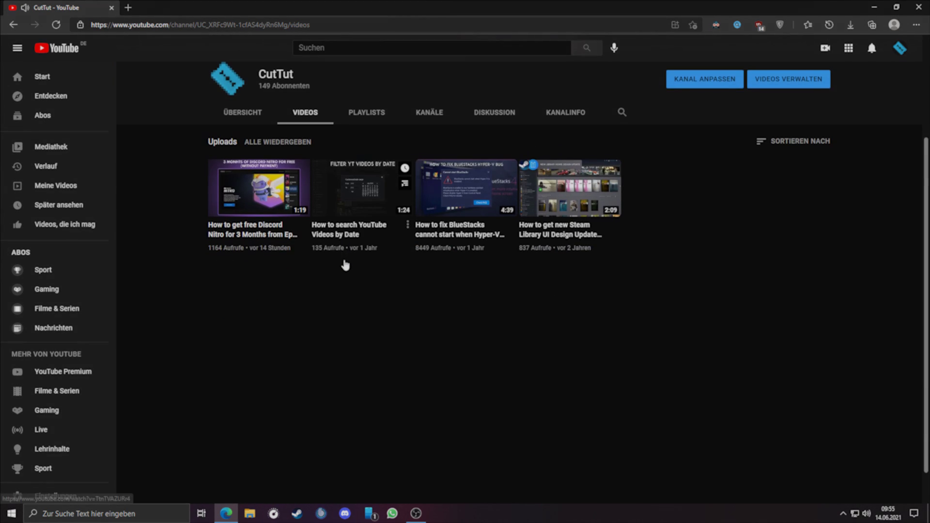
pyautogui.scroll(3, 345, 265)
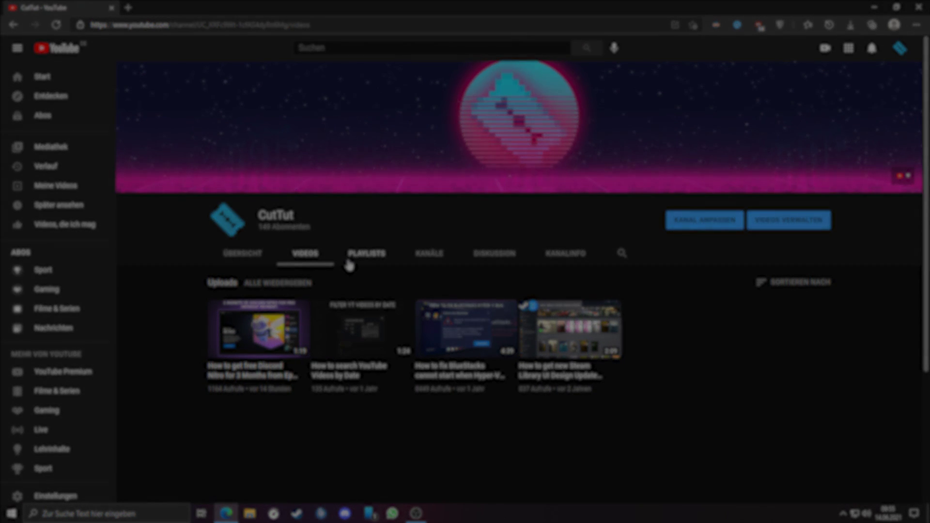